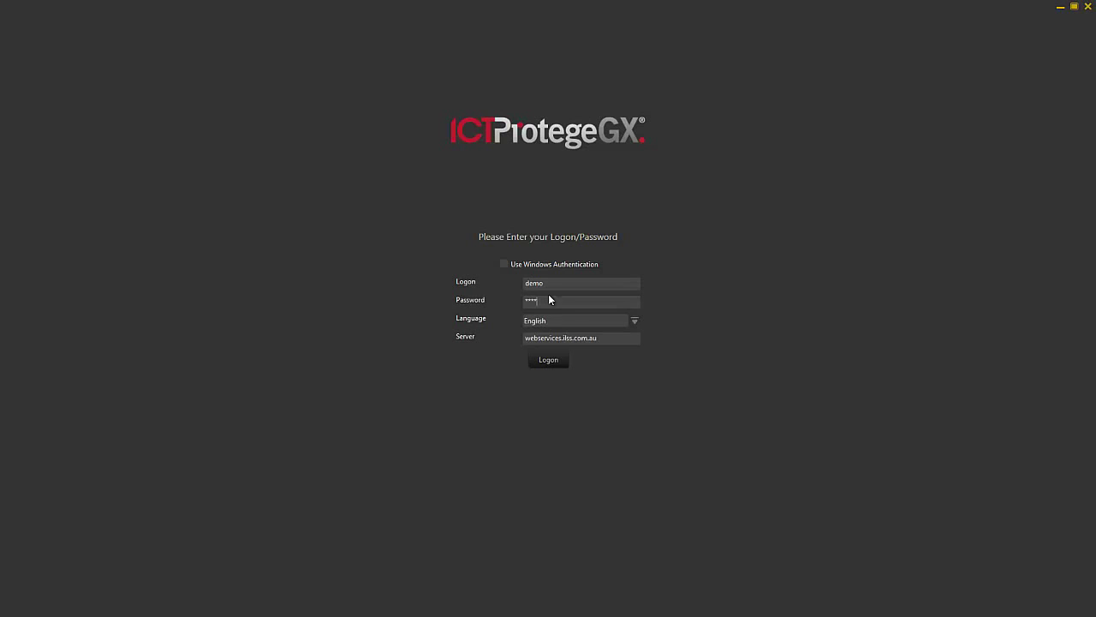
- Submit the entered username and password to log on to the webservices.ilss.com.au server
key(Return)
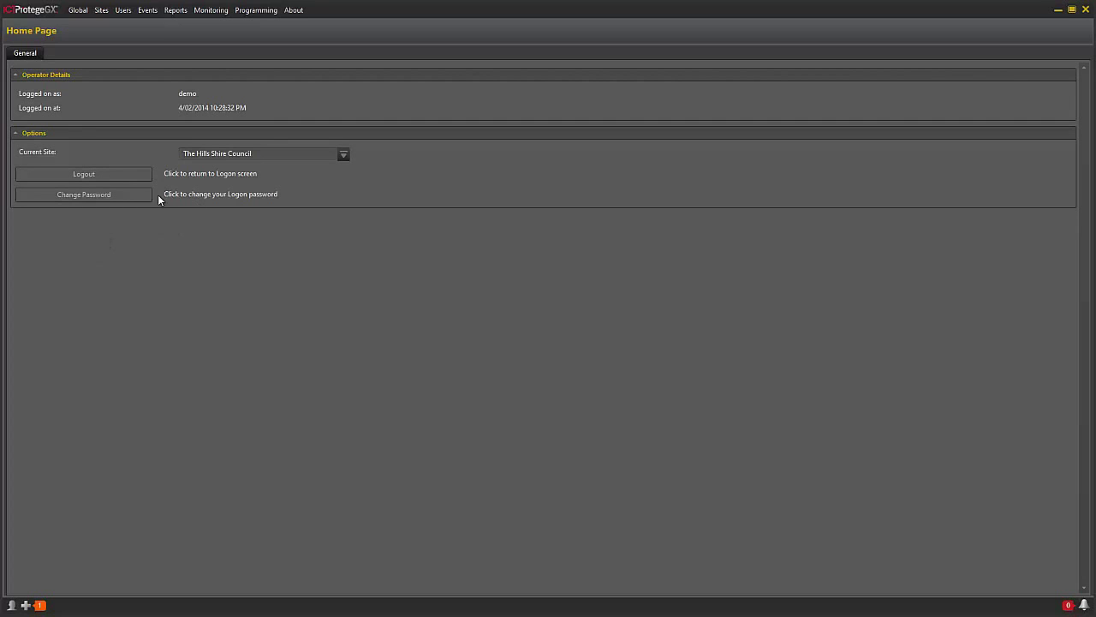
click(103, 10)
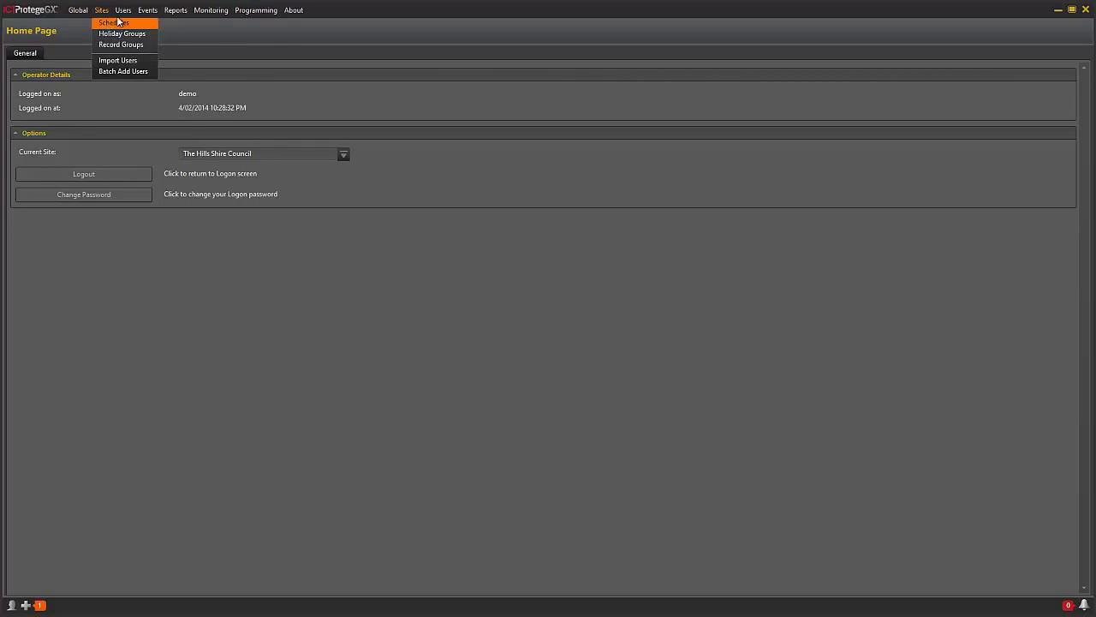
mouse_move(124, 13)
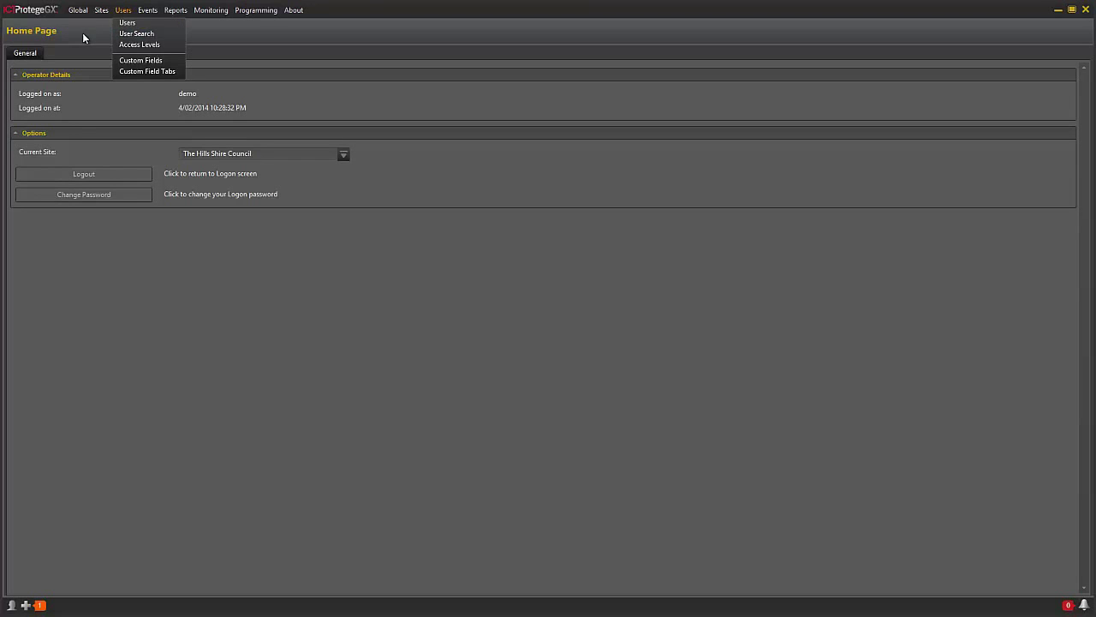
click(100, 11)
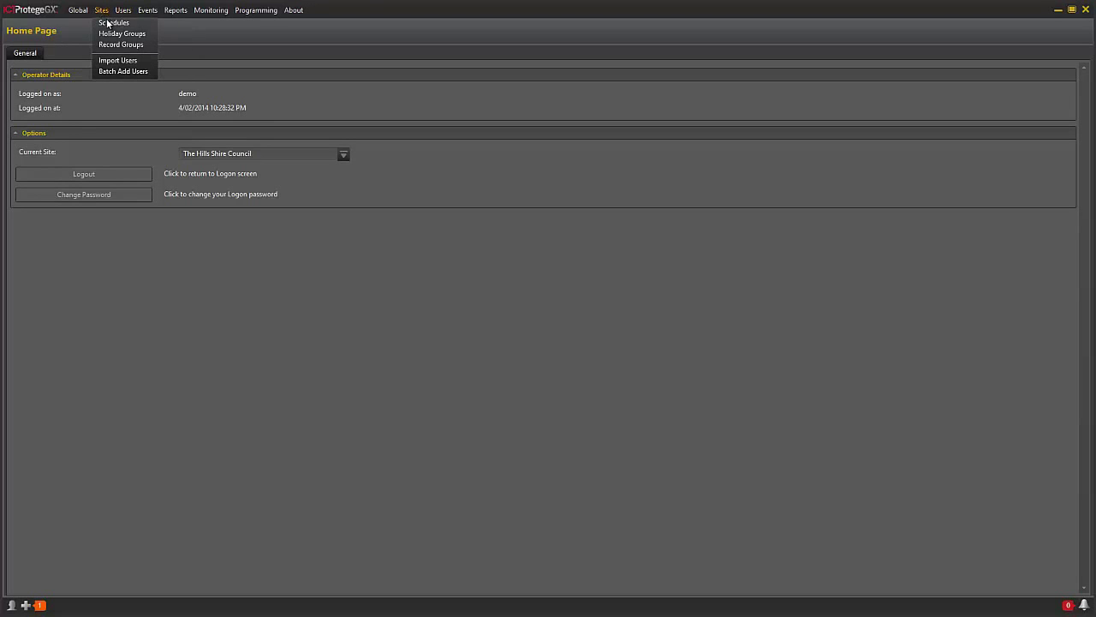
- Open the Schedules list and add Monday to Period 3 of the Out of School Care schedule
click(109, 24)
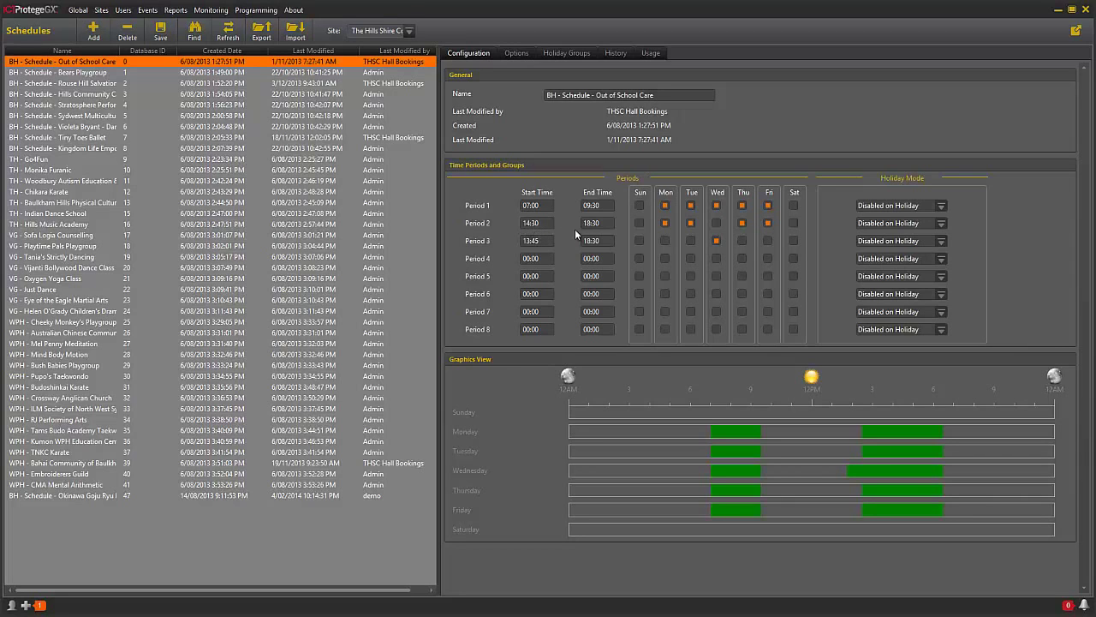
click(665, 240)
- Remove Monday from Period 3 of the Out of School Care schedule
click(664, 242)
click(122, 11)
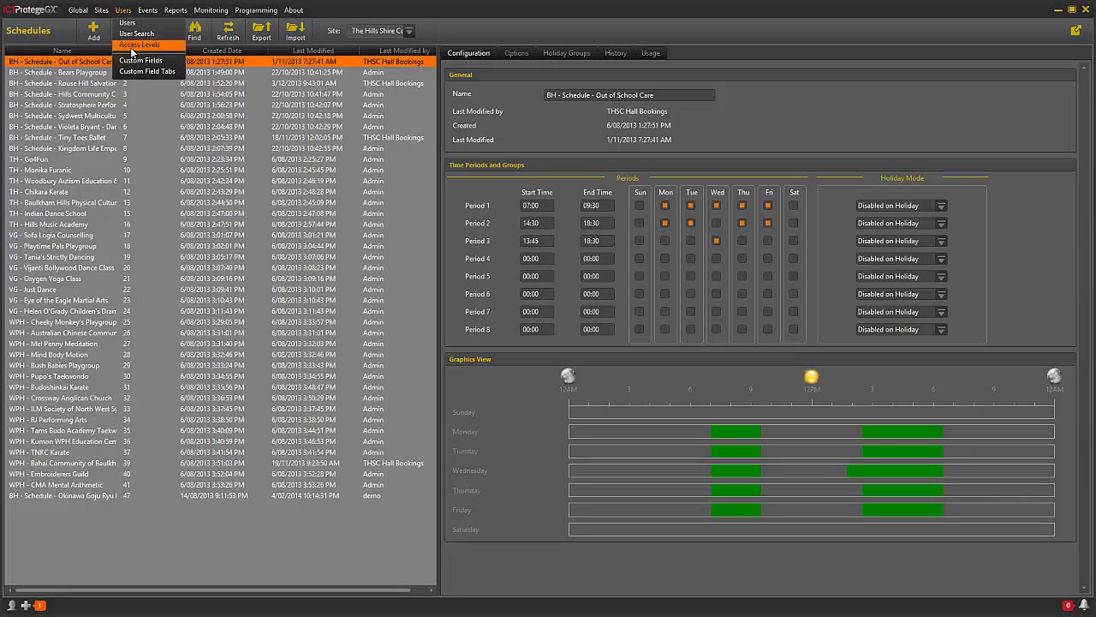
- Go to the Access Levels list, discarding the unsaved schedule changes
click(132, 47)
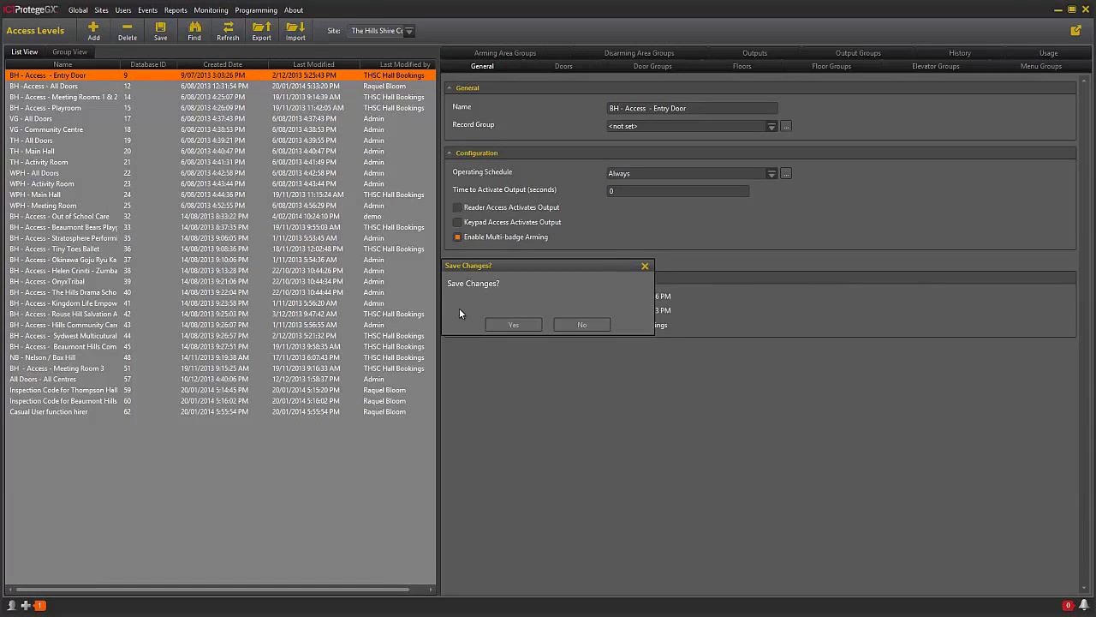
click(513, 325)
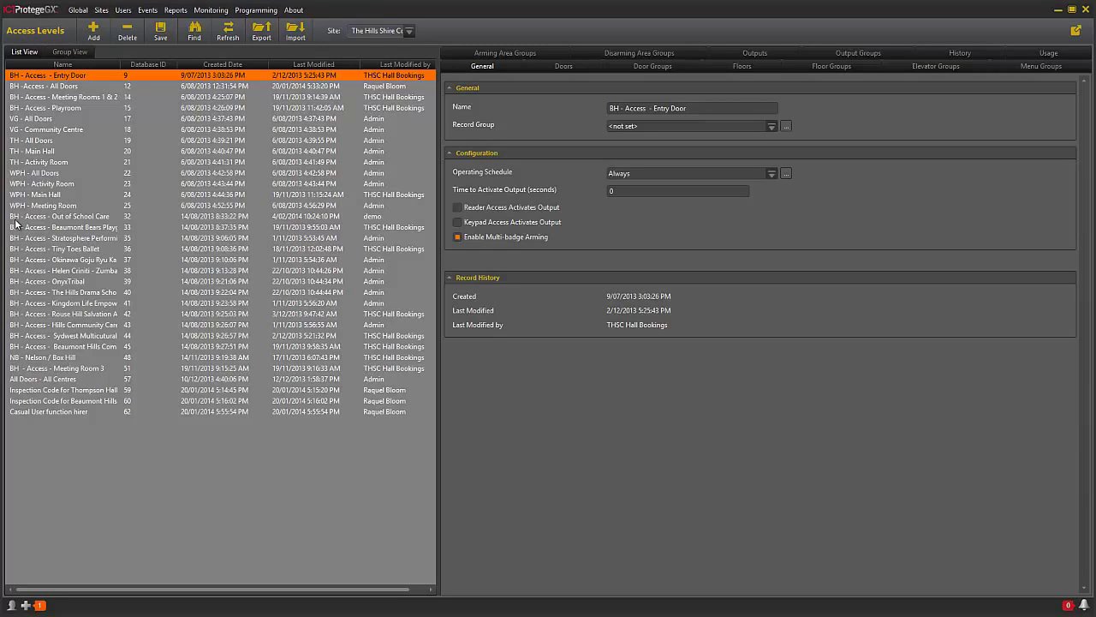
- Show the Playroom and Entry Door assigned to BH - Access - Out of School Care
click(102, 218)
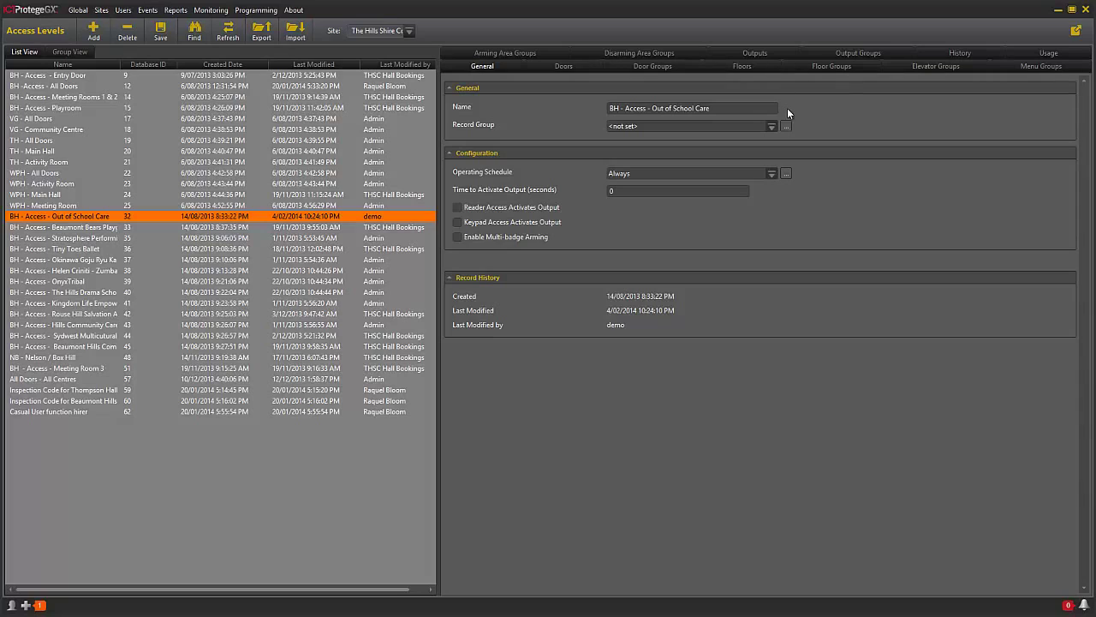
click(562, 67)
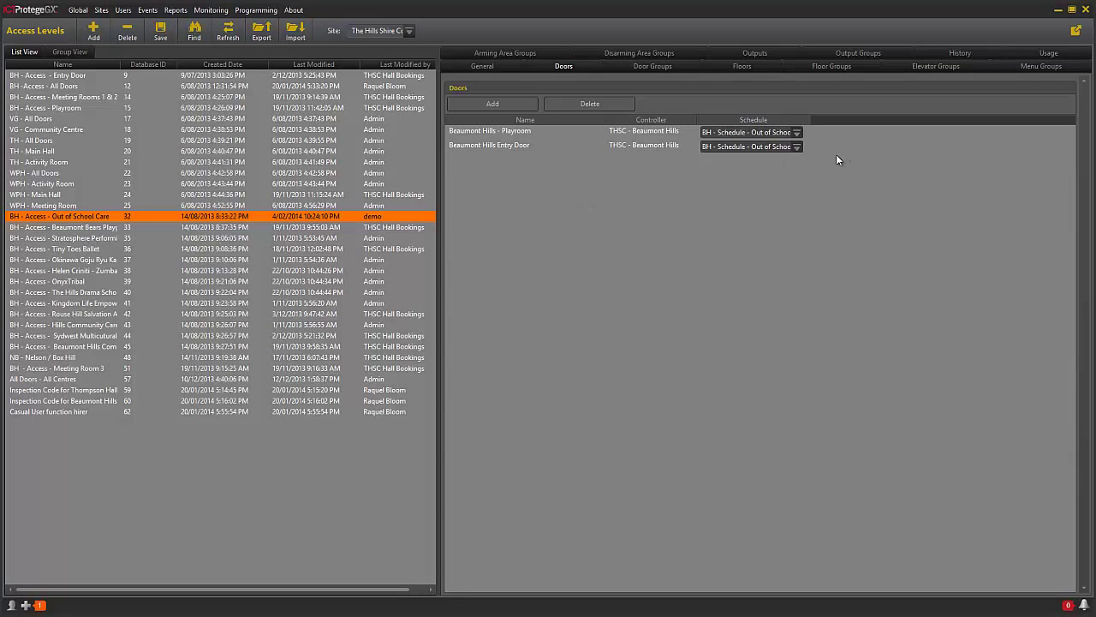
click(797, 132)
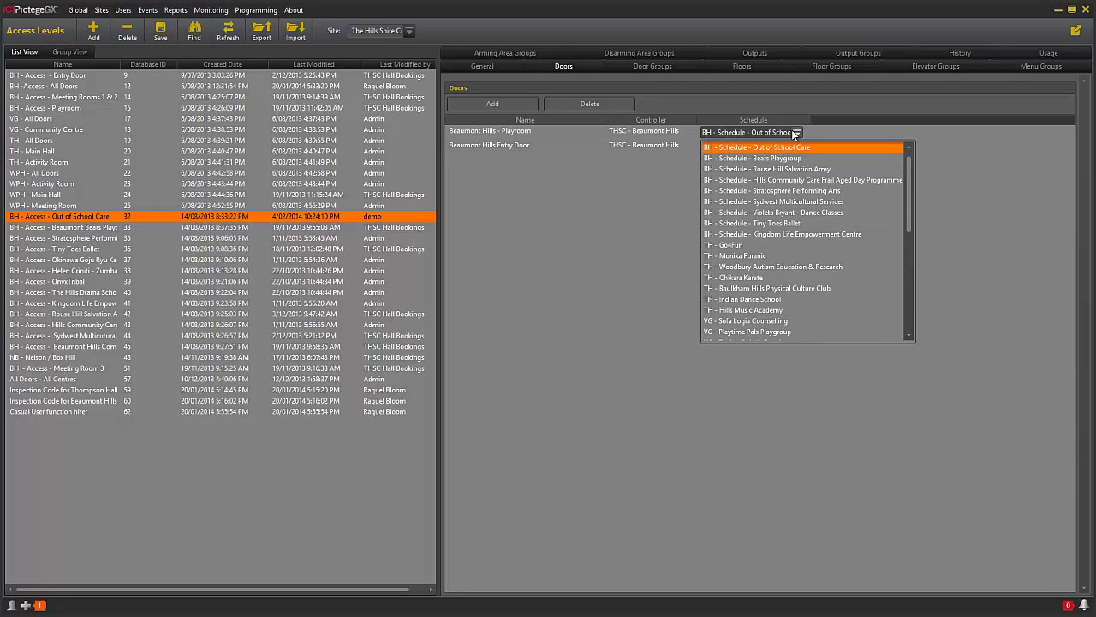
scroll(796, 232, down, 1)
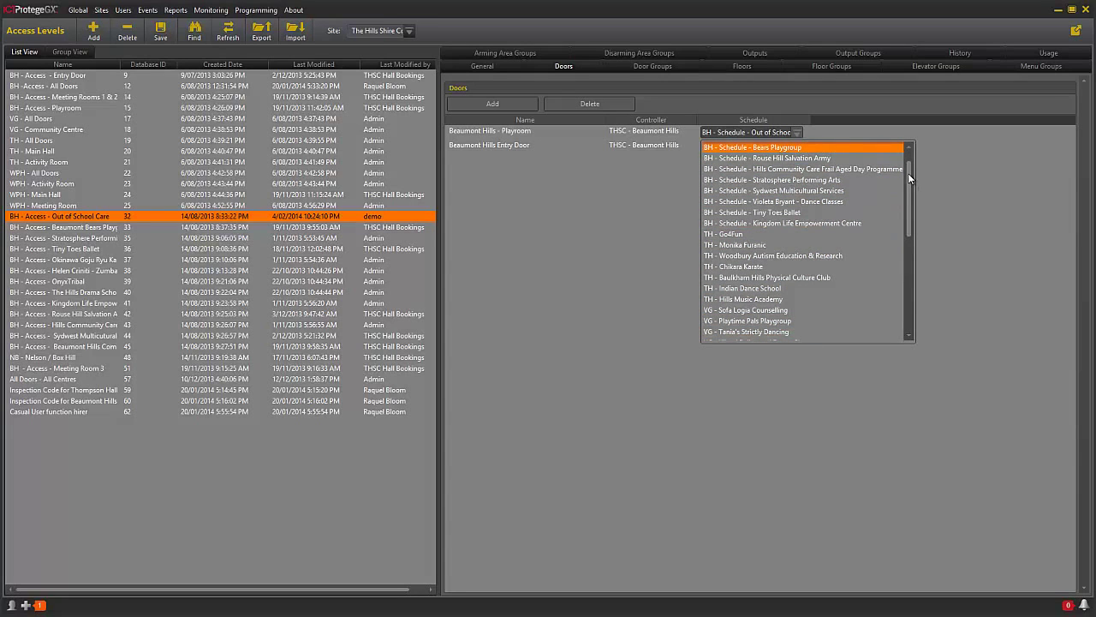
scroll(904, 167, up, 2)
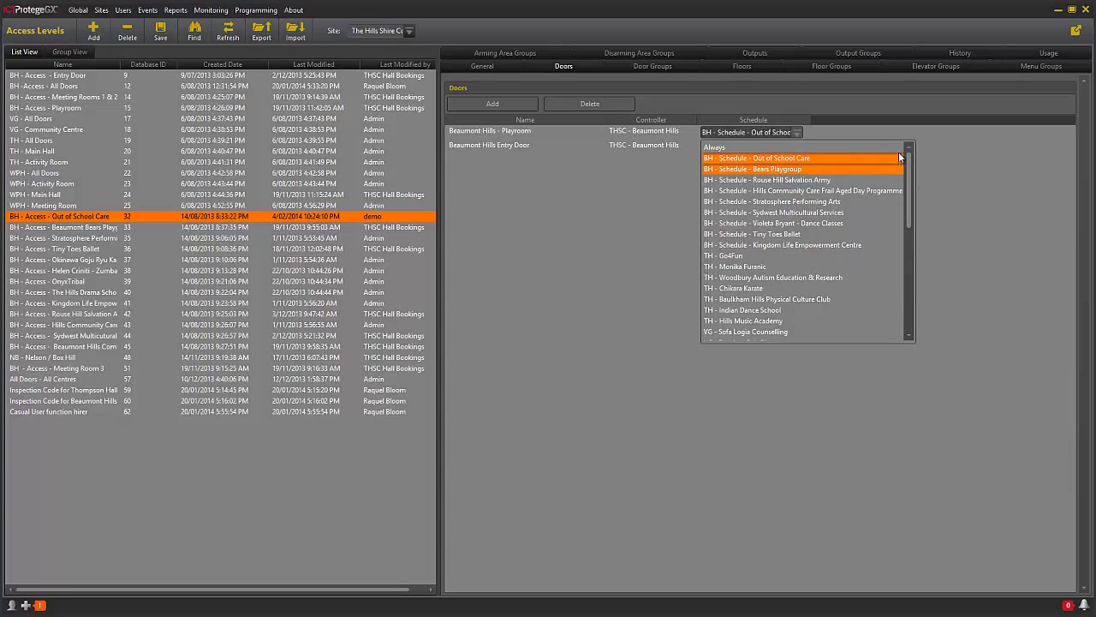
click(801, 160)
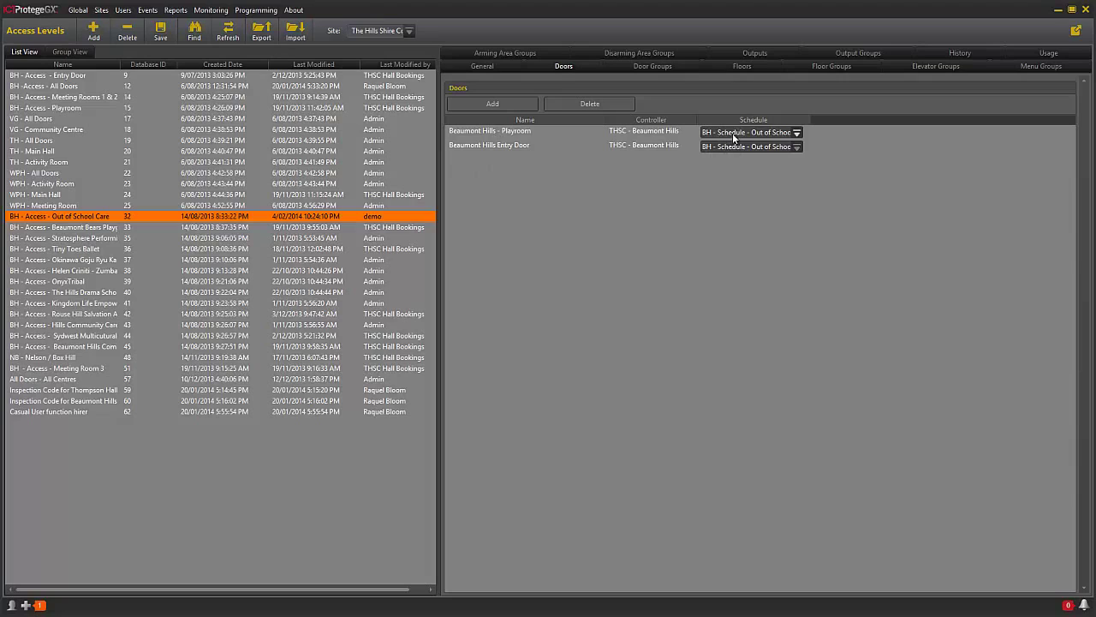
- Open the Users list and view the Beaumont Hills Out Of School user's access levels
click(125, 11)
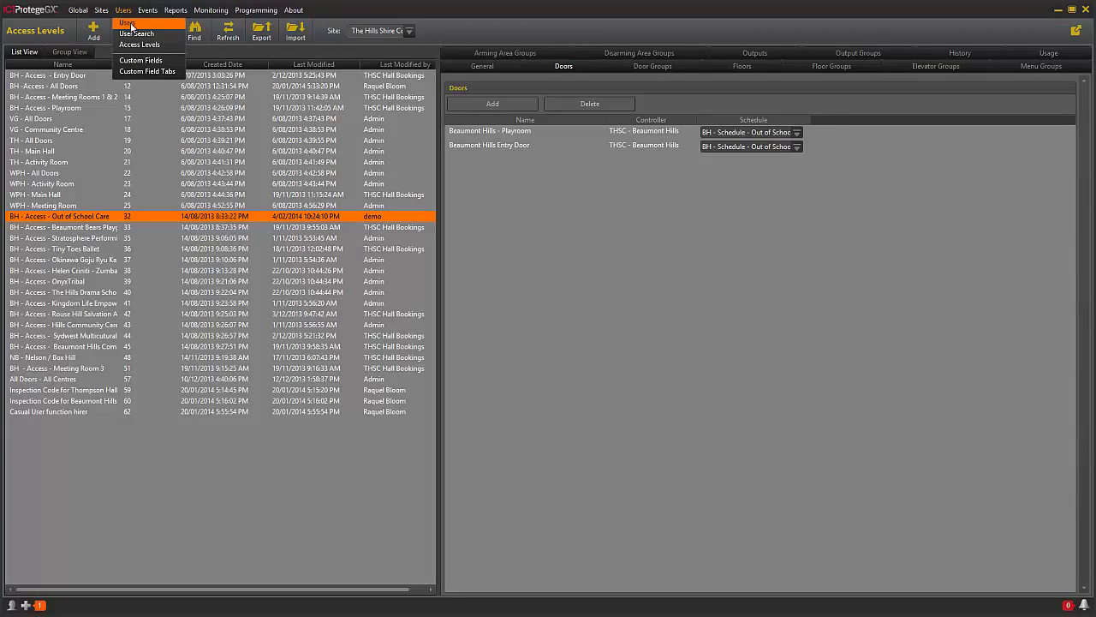
click(130, 24)
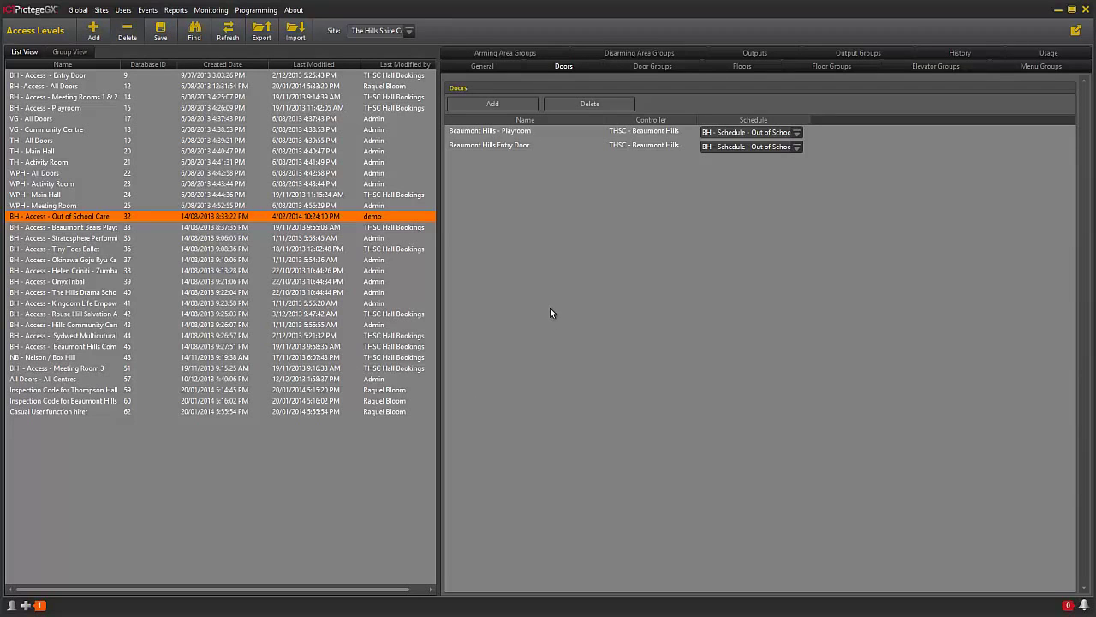
click(130, 10)
click(130, 25)
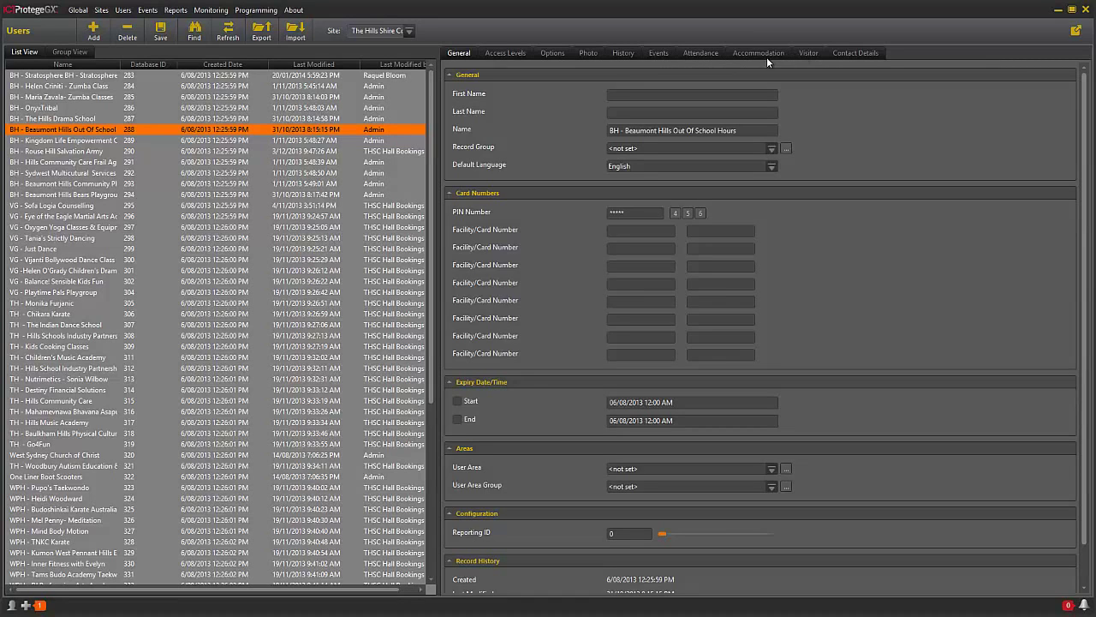
click(848, 54)
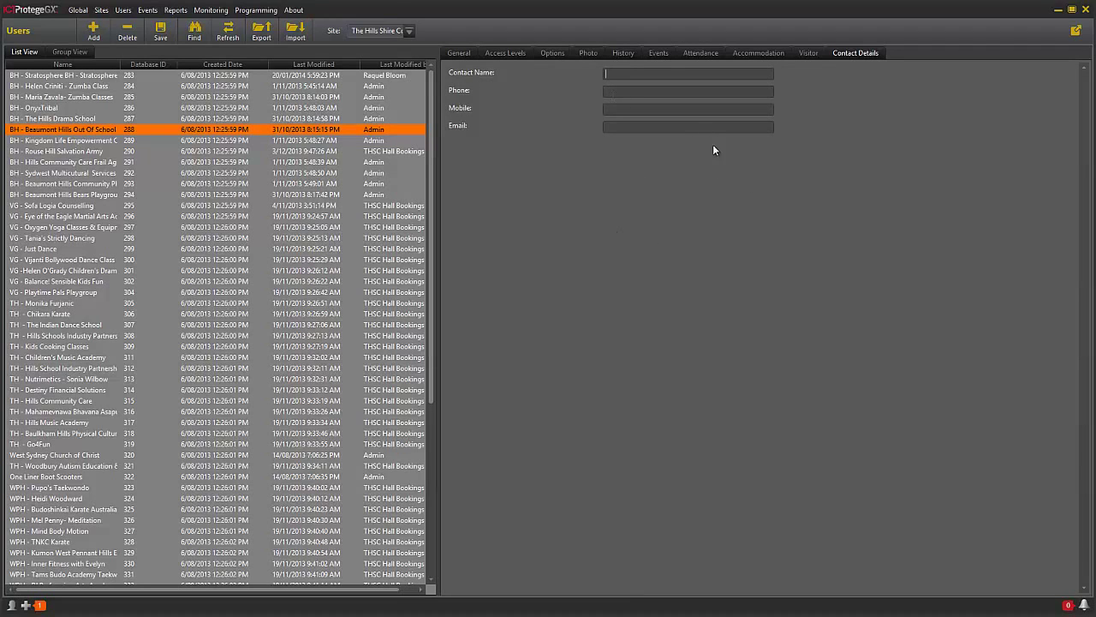
click(505, 55)
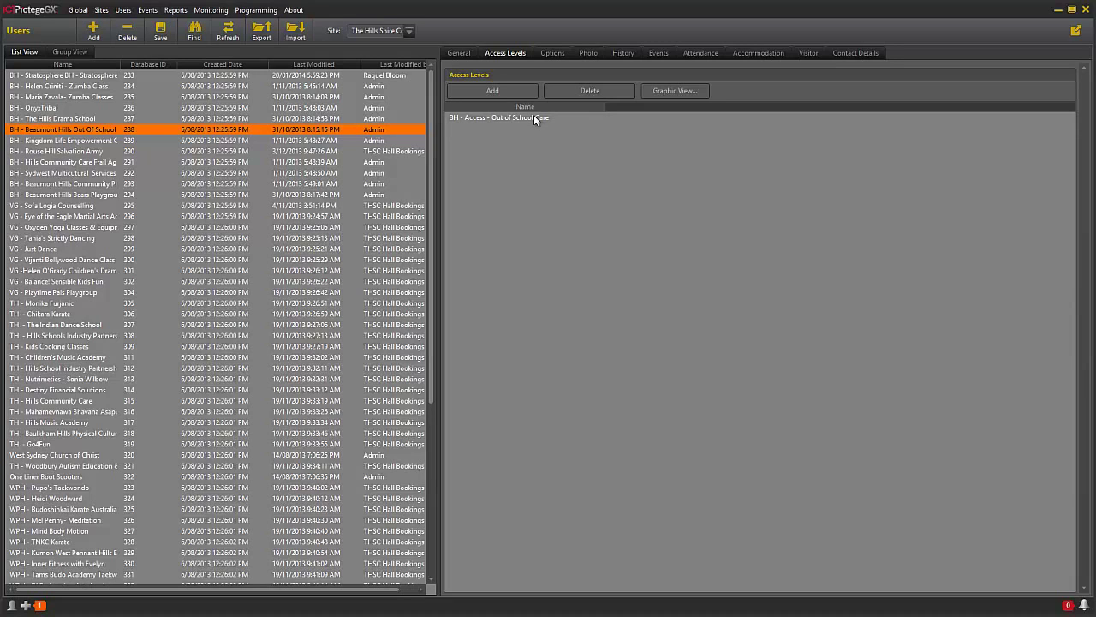
- Chart the user's weekly Playroom and Entry Door access in the Door Access Graphic View
click(484, 91)
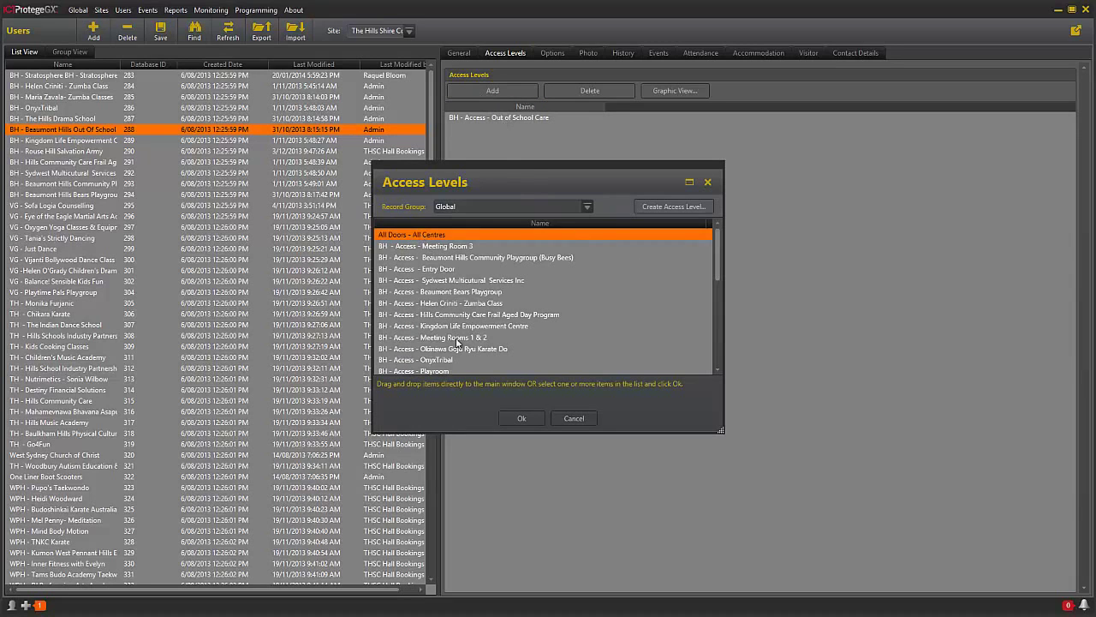
mouse_move(718, 254)
mouse_down()
mouse_move(735, 329)
mouse_move(715, 241)
mouse_up()
click(708, 183)
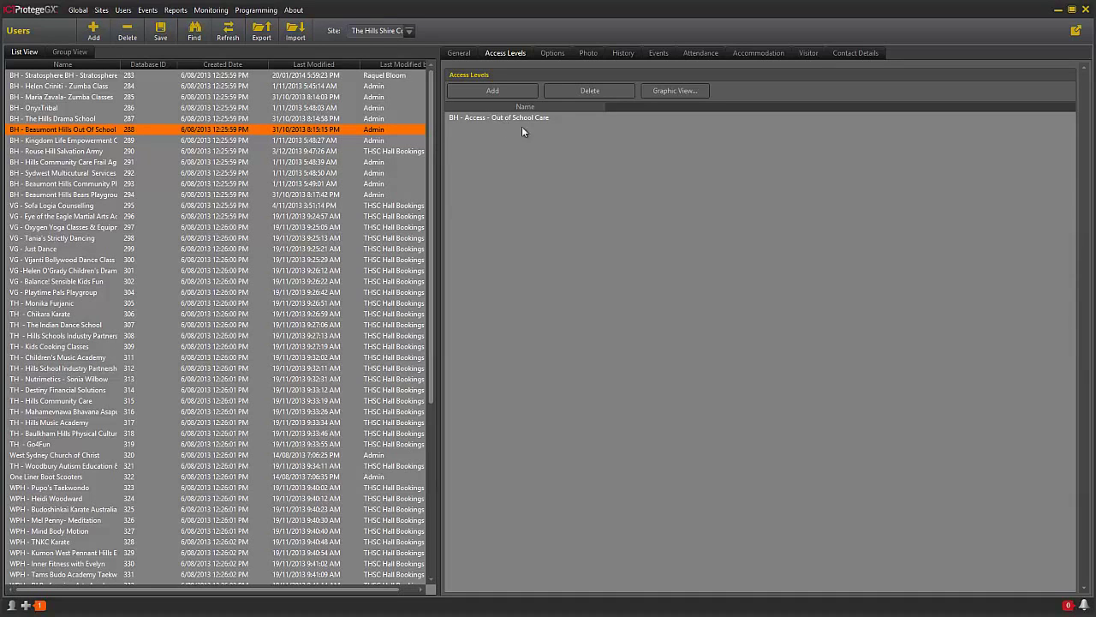
click(675, 93)
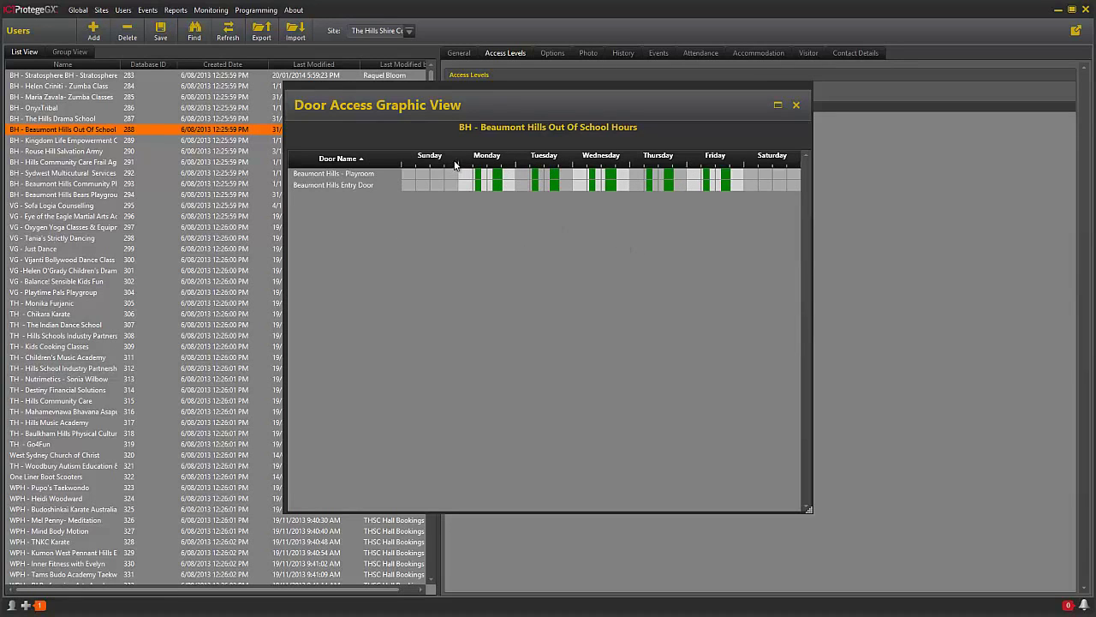
- Close the Door Access Graphic View, returning to the user's Out of School Care access level
click(796, 105)
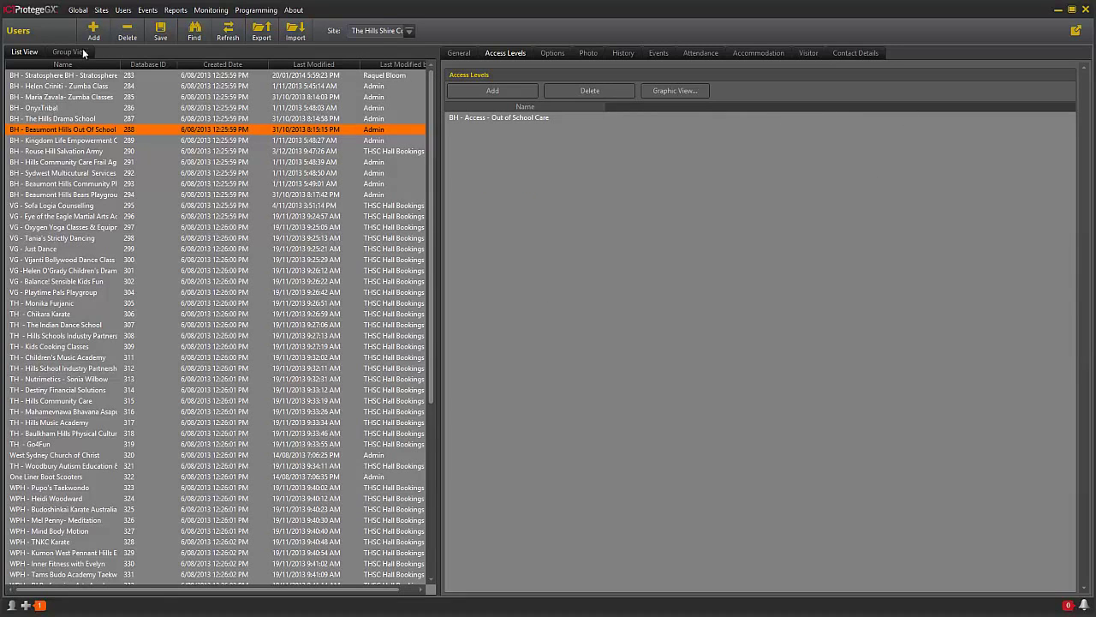
click(102, 10)
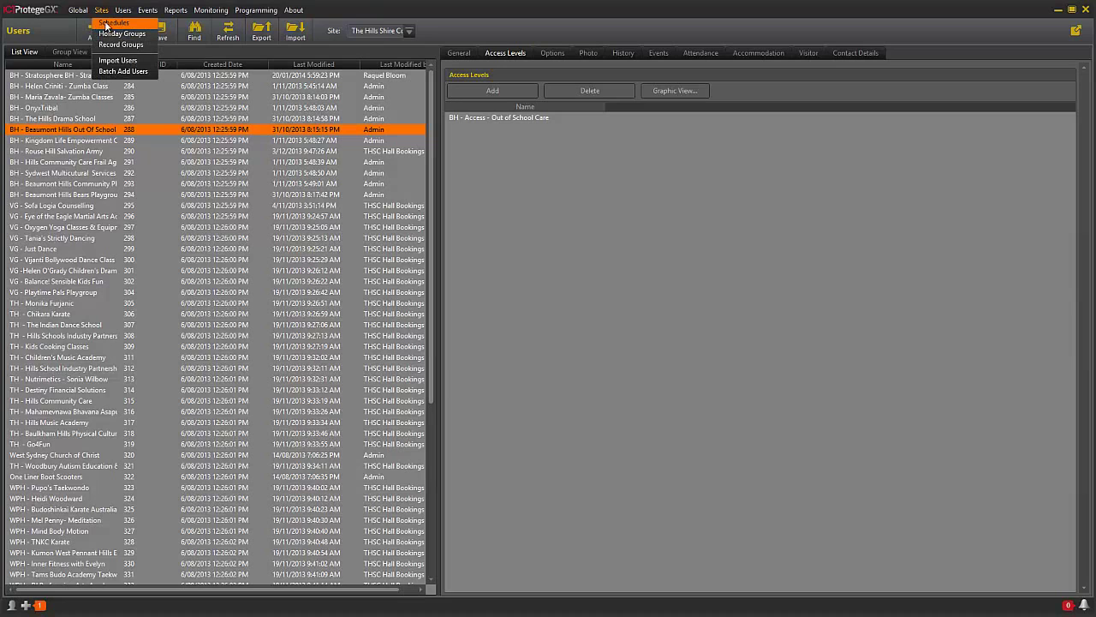
- Add a new schedule and rename it 'BH - Schedule - Ninja Karate'
click(107, 24)
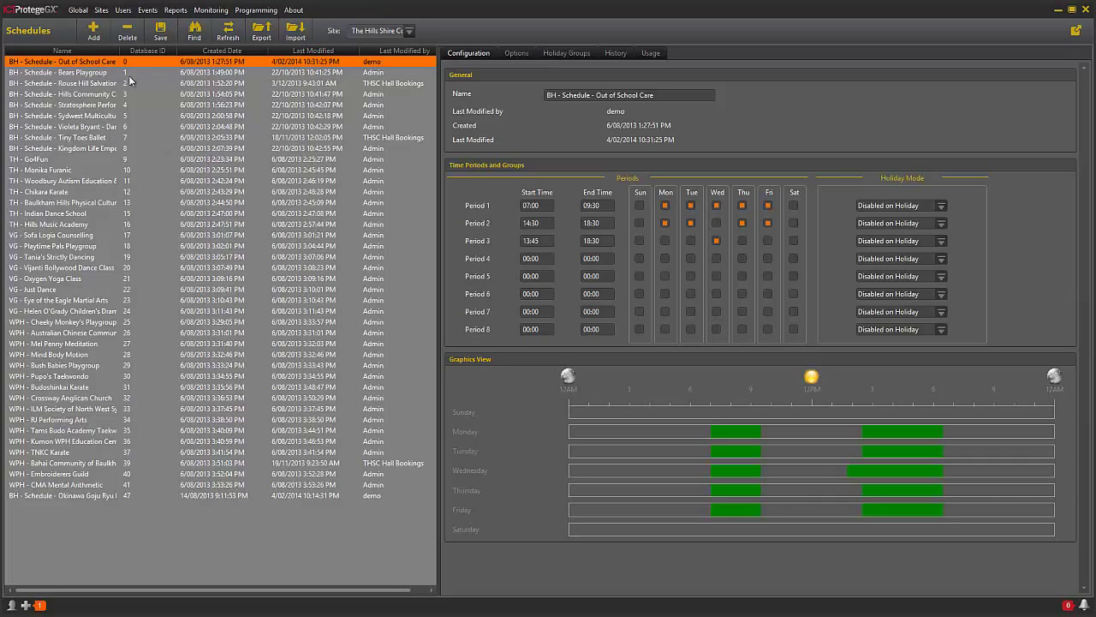
click(96, 32)
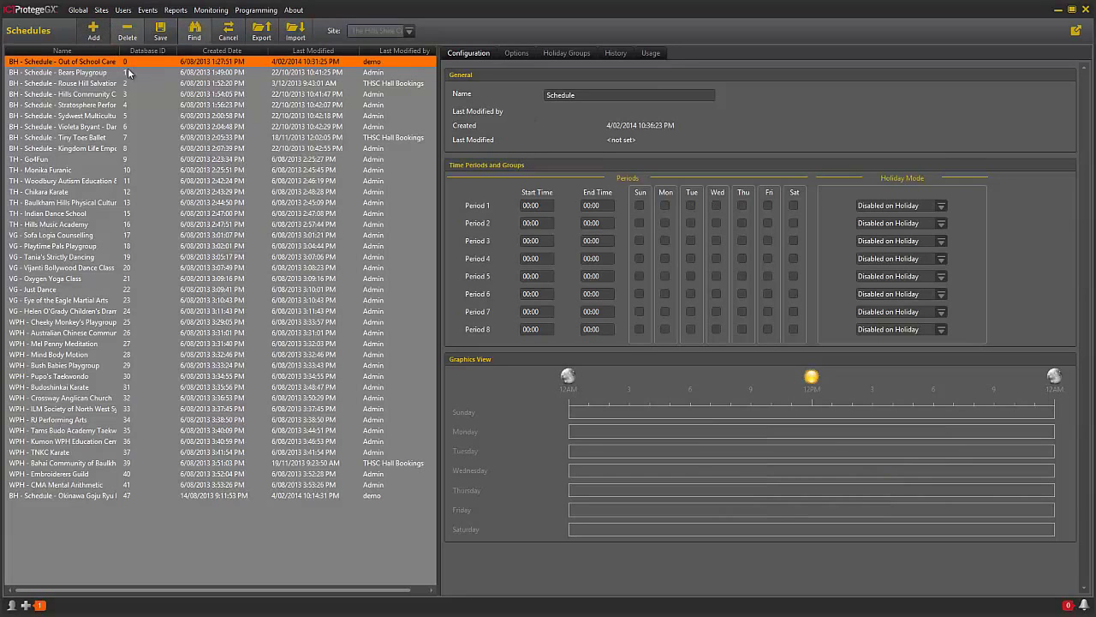
click(586, 95)
drag(579, 98, 514, 102)
text(BH - Schedule - Ninja)
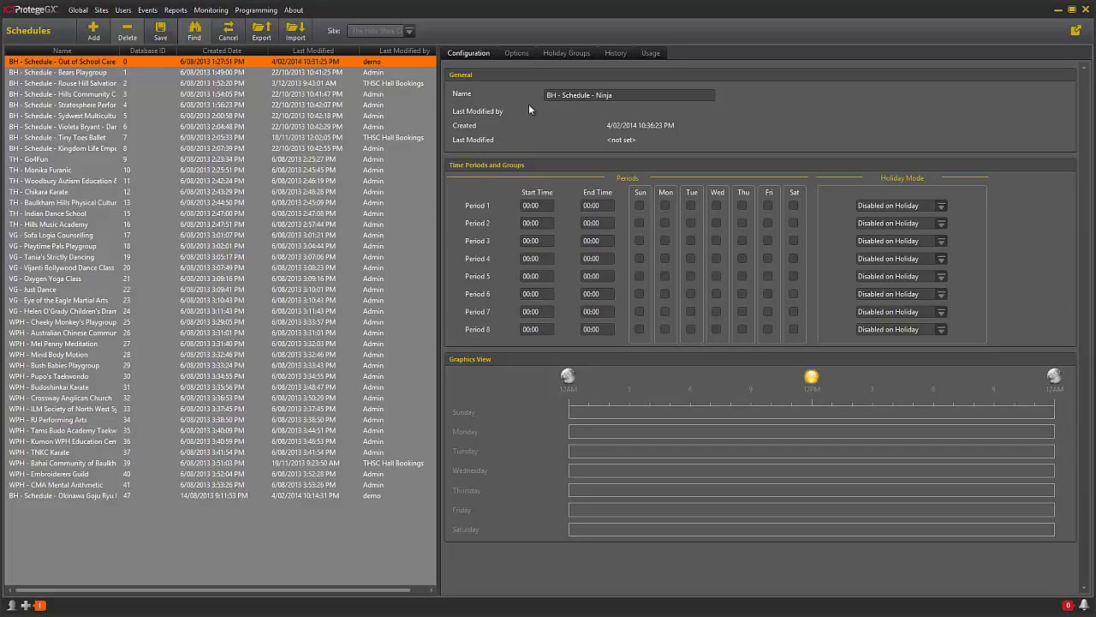
text( Karate)
- Set Period 1 to 16:00–18:00 on Monday, Wednesday and Friday, then save
click(668, 206)
click(716, 207)
click(769, 206)
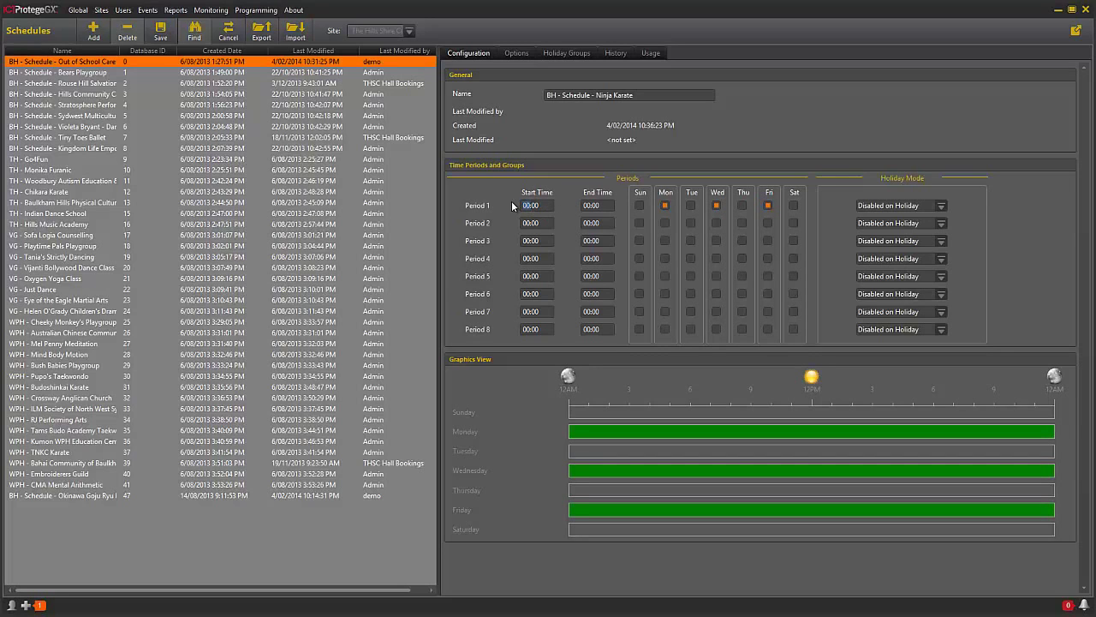
text(16)
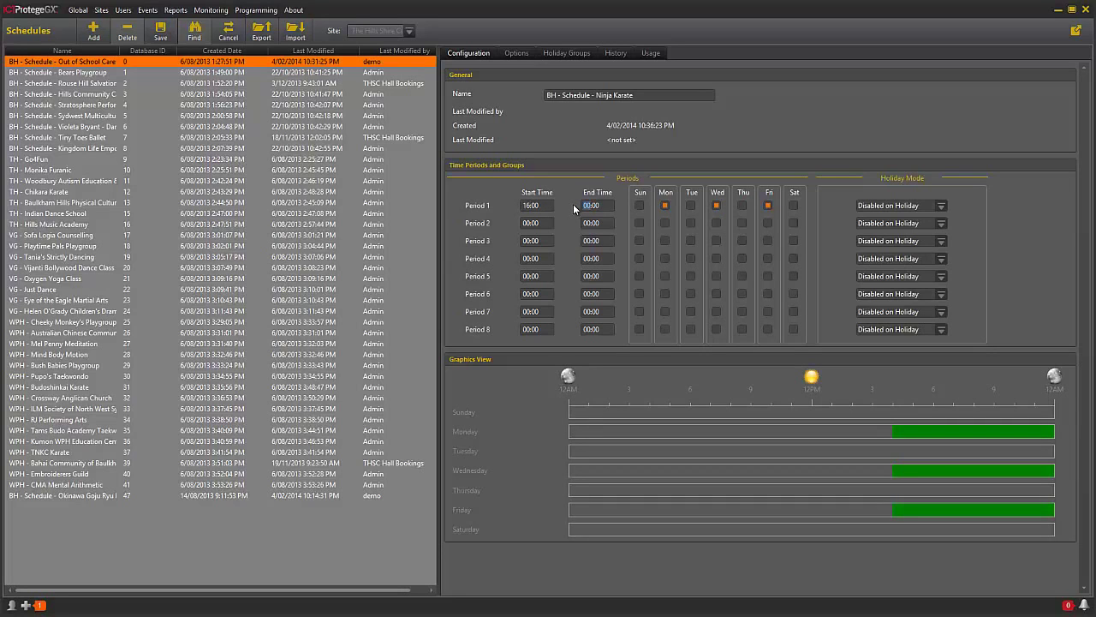
text(18)
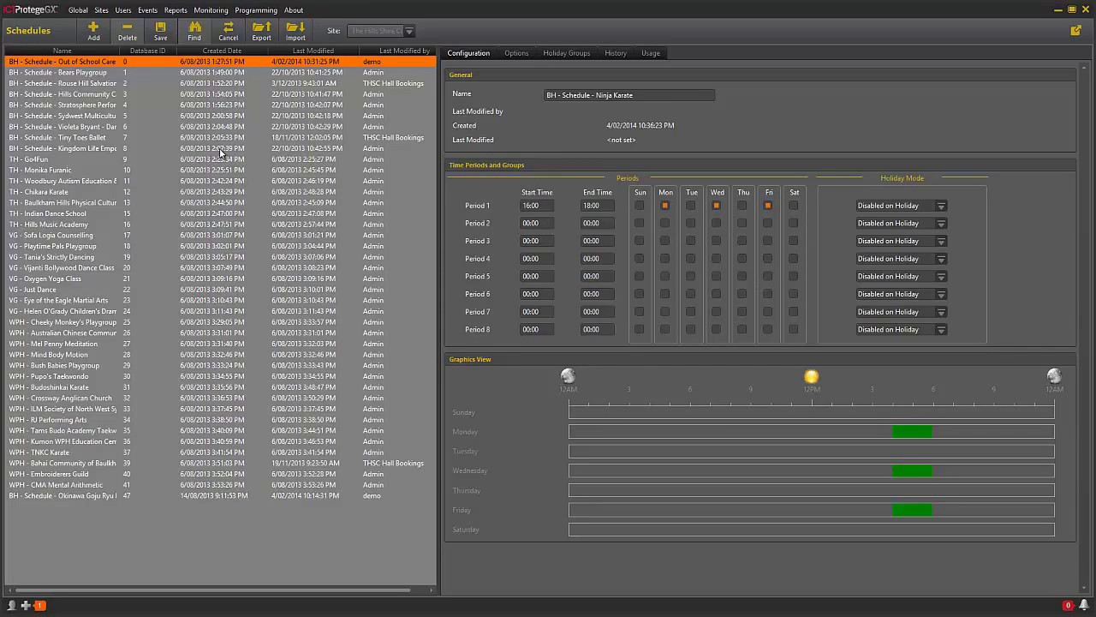
click(157, 31)
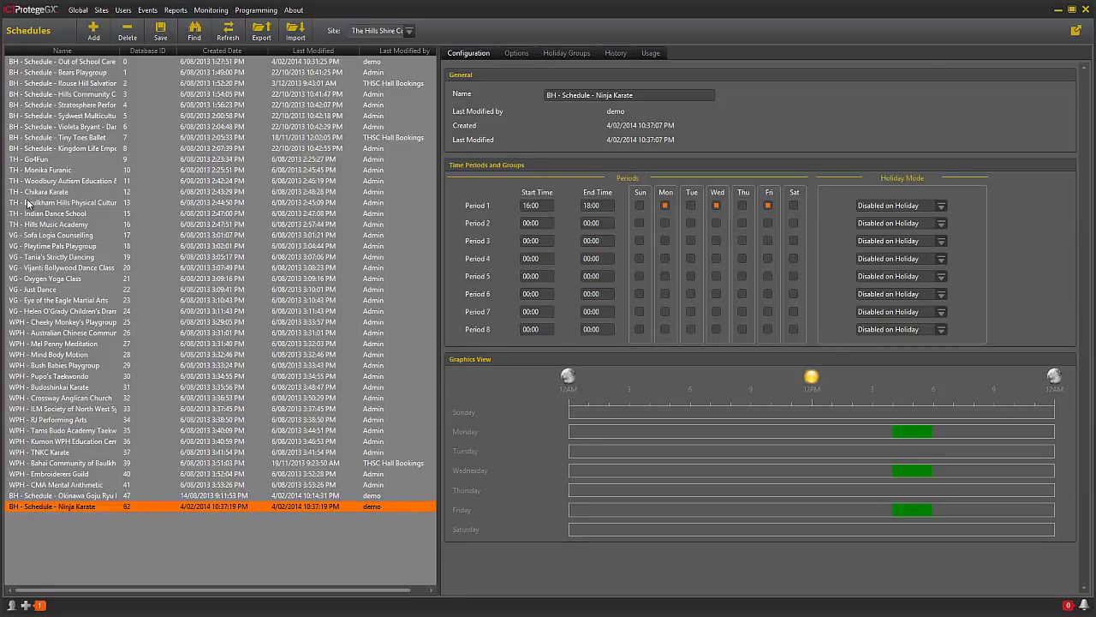
- Sort the schedules alphabetically by name and open the Access Levels list
click(64, 51)
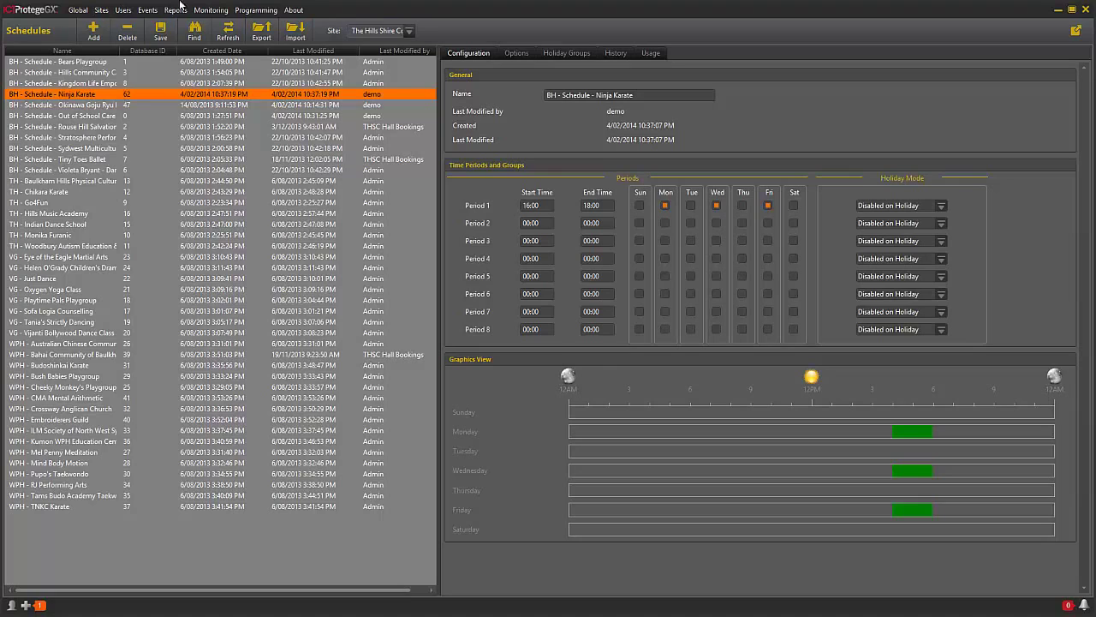
click(128, 12)
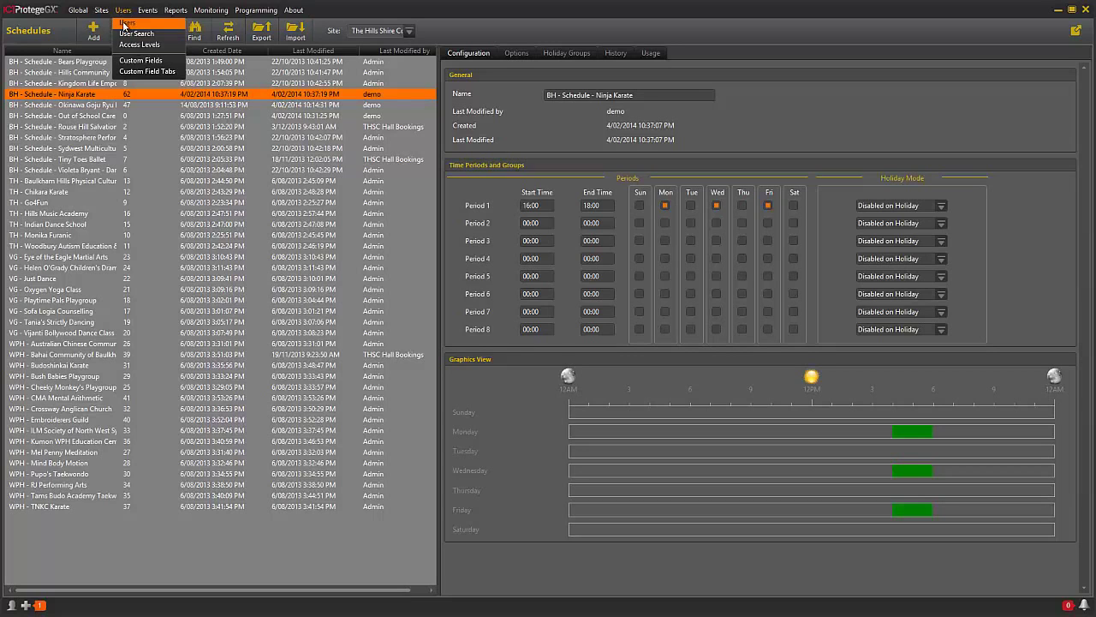
click(126, 50)
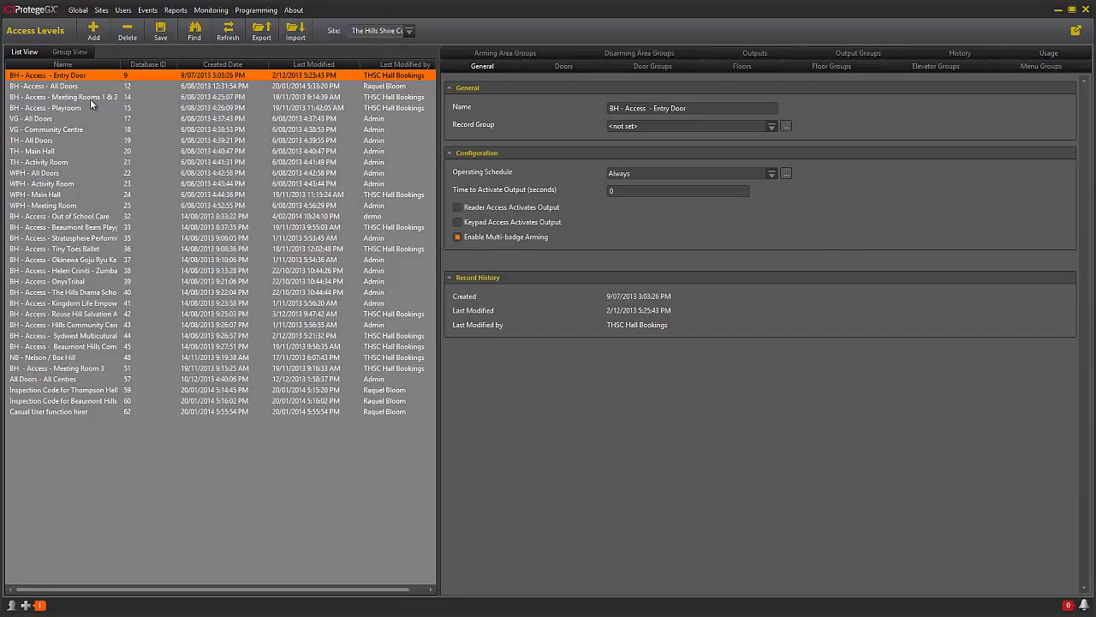
- Add a new access level and rename it 'BH - Access - Ninja Karate'
click(94, 35)
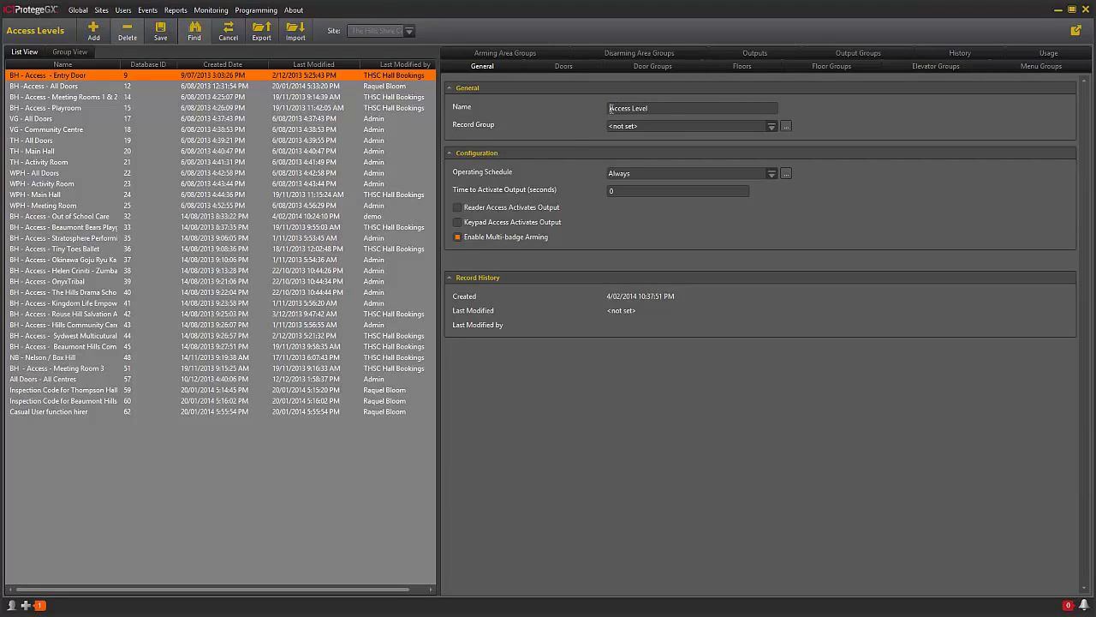
click(610, 108)
text(BH -)
drag(648, 108, 682, 108)
key(BackSpace)
text(- Ninja Karate)
- Add the Beaumont Hills Entry Door and Beaumont Hills - Meeting Room 1 doors to the access level
click(564, 67)
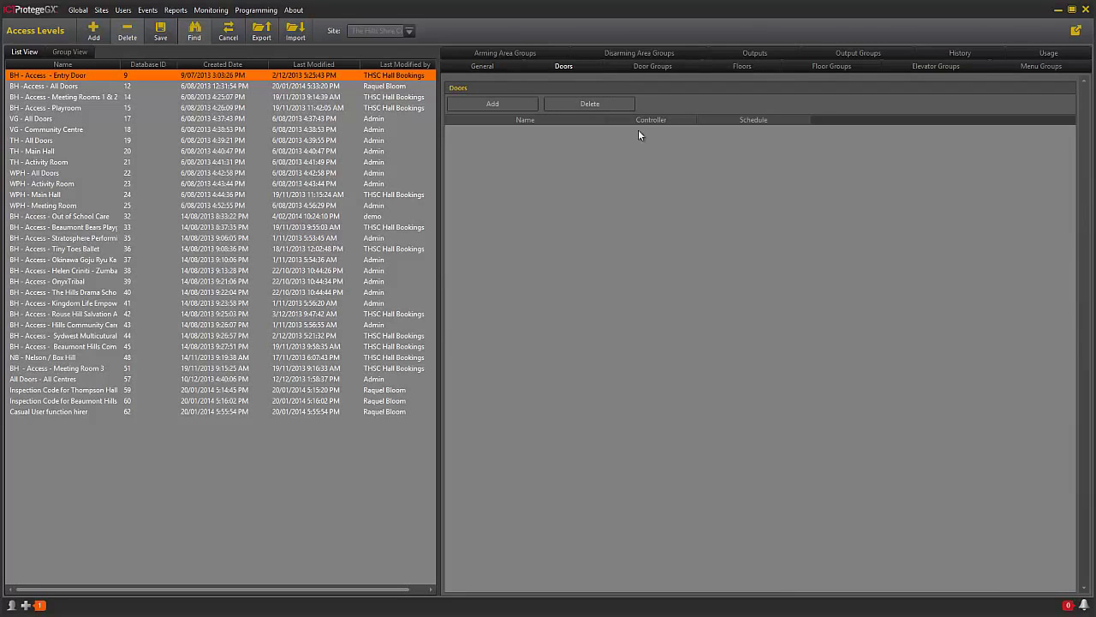
click(517, 104)
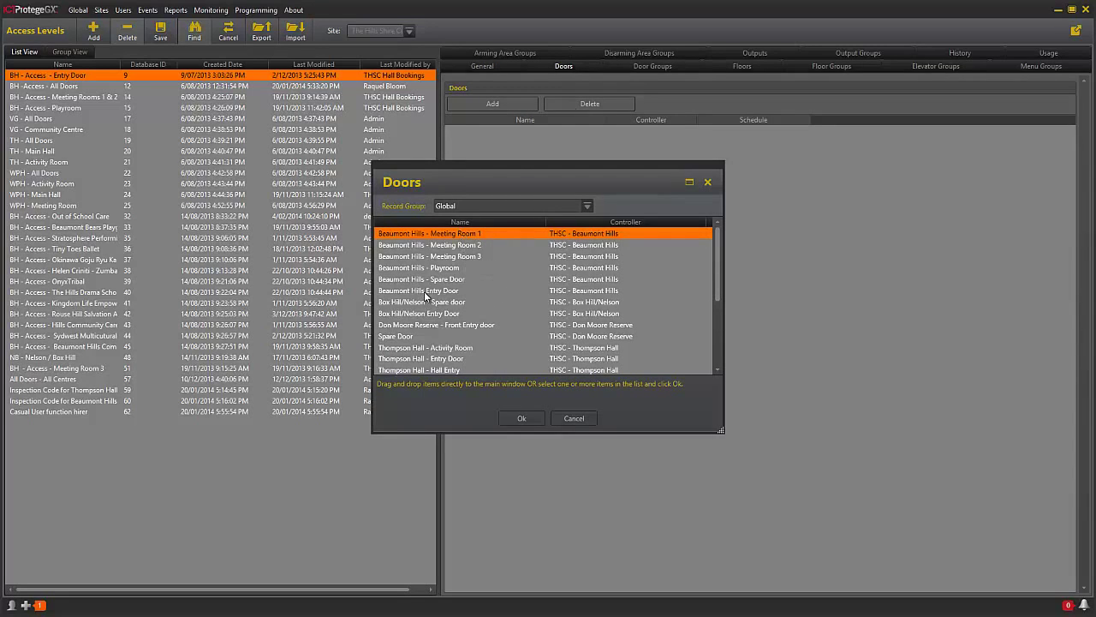
drag(421, 296, 837, 249)
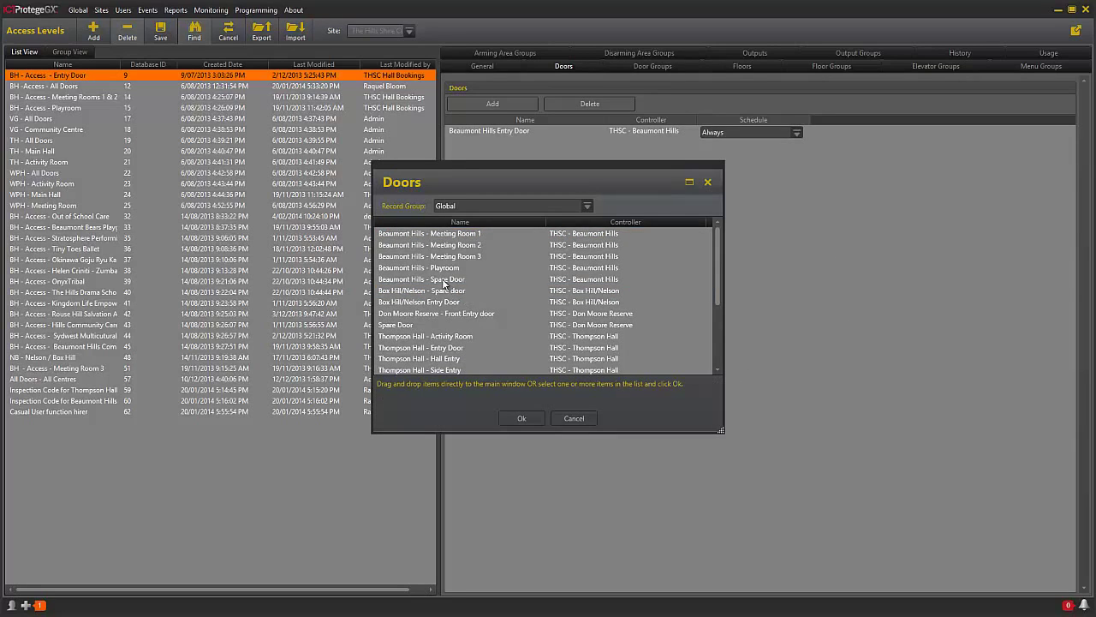
click(404, 236)
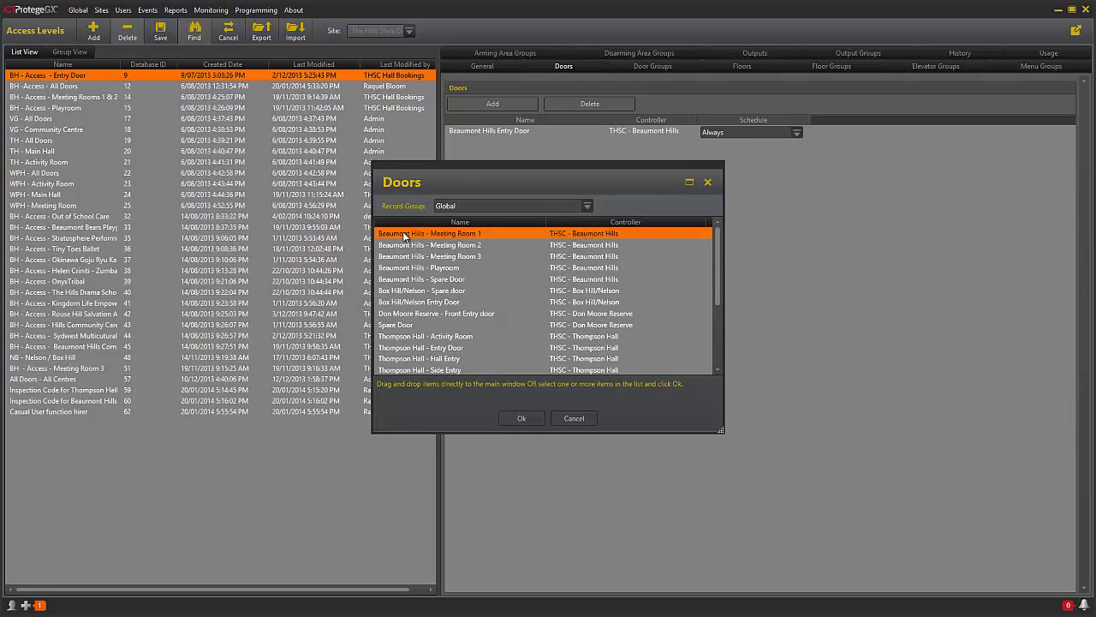
drag(800, 202, 800, 202)
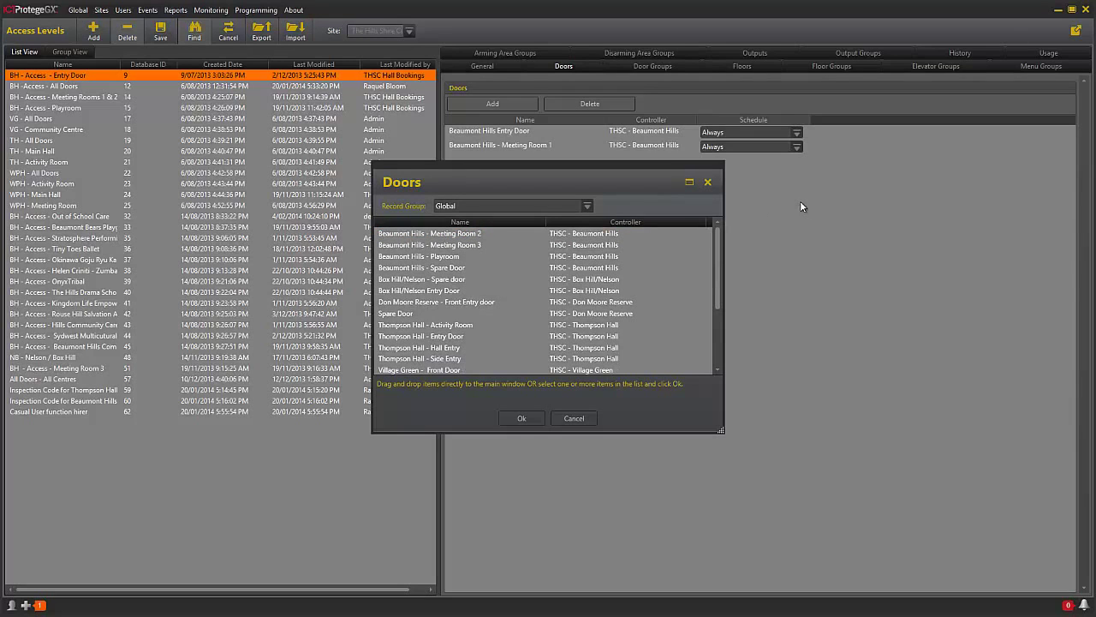
click(520, 419)
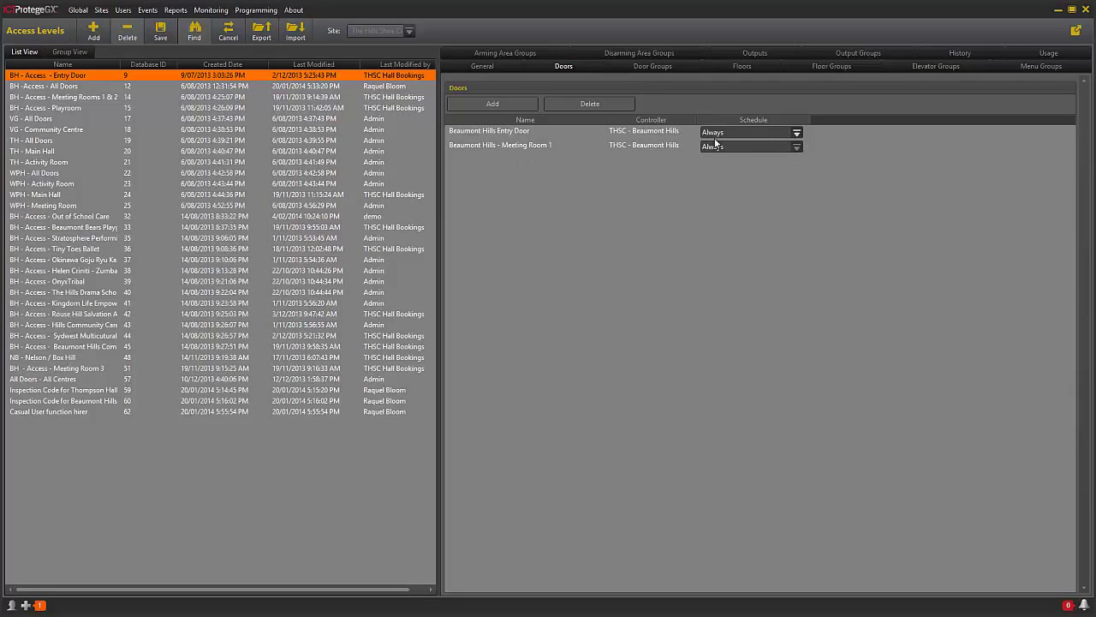
- Set both doors' schedule to BH - Schedule - Ninja Karate and save the access level
click(796, 133)
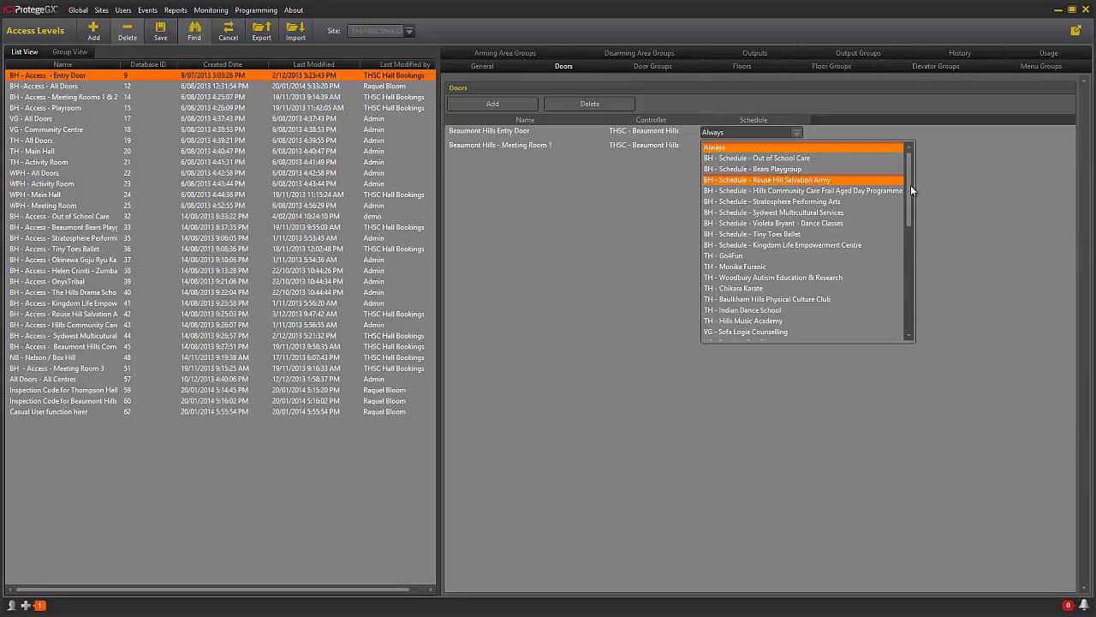
drag(910, 185, 913, 325)
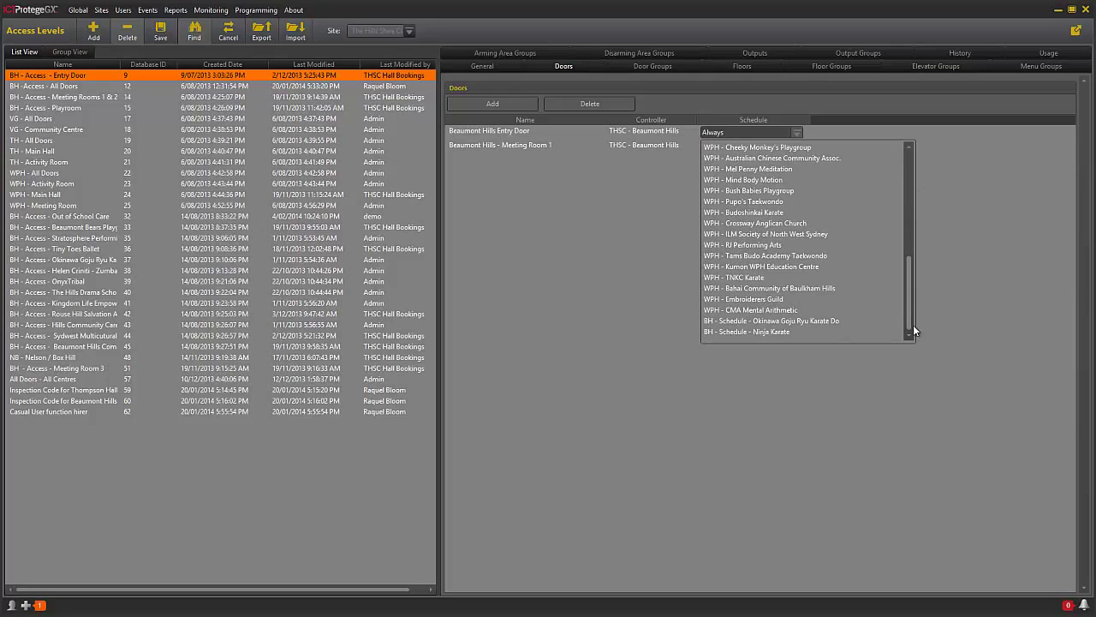
click(740, 333)
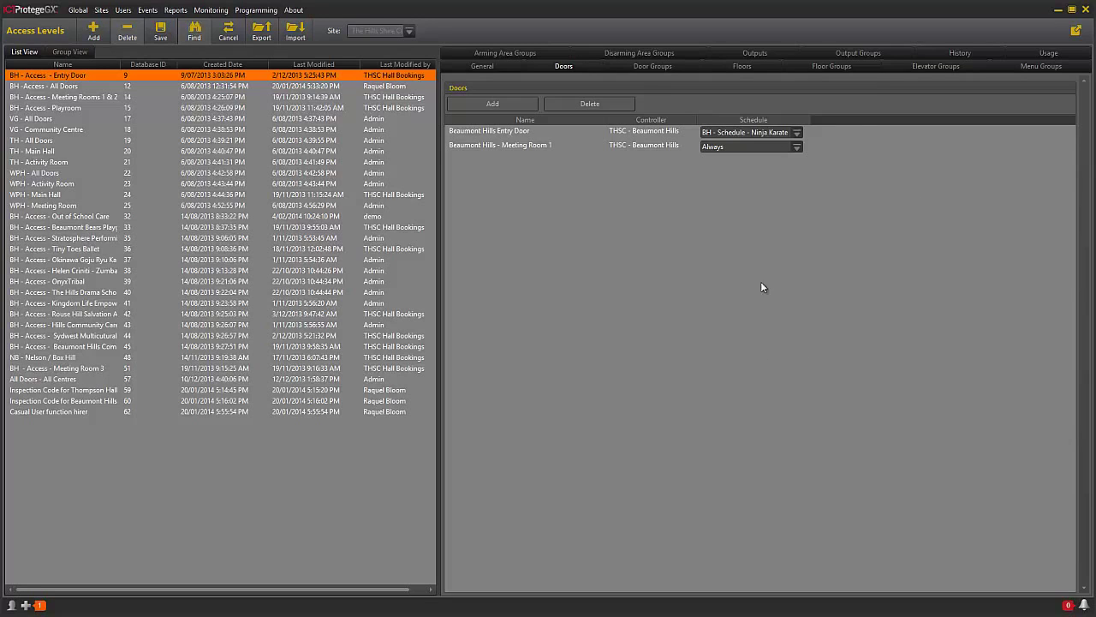
click(799, 145)
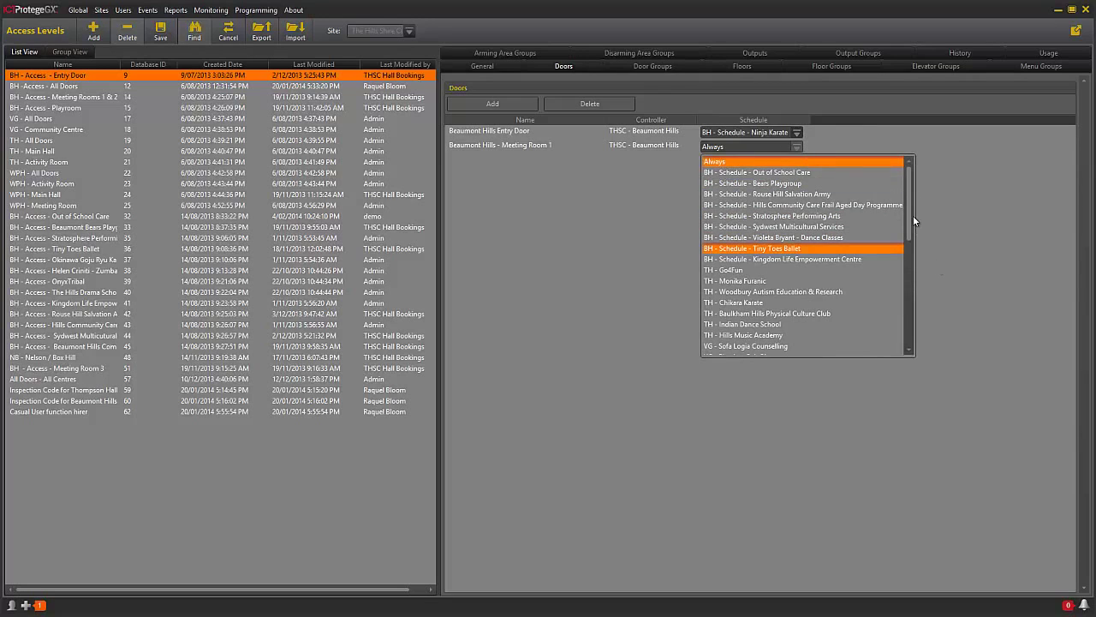
drag(911, 222, 915, 346)
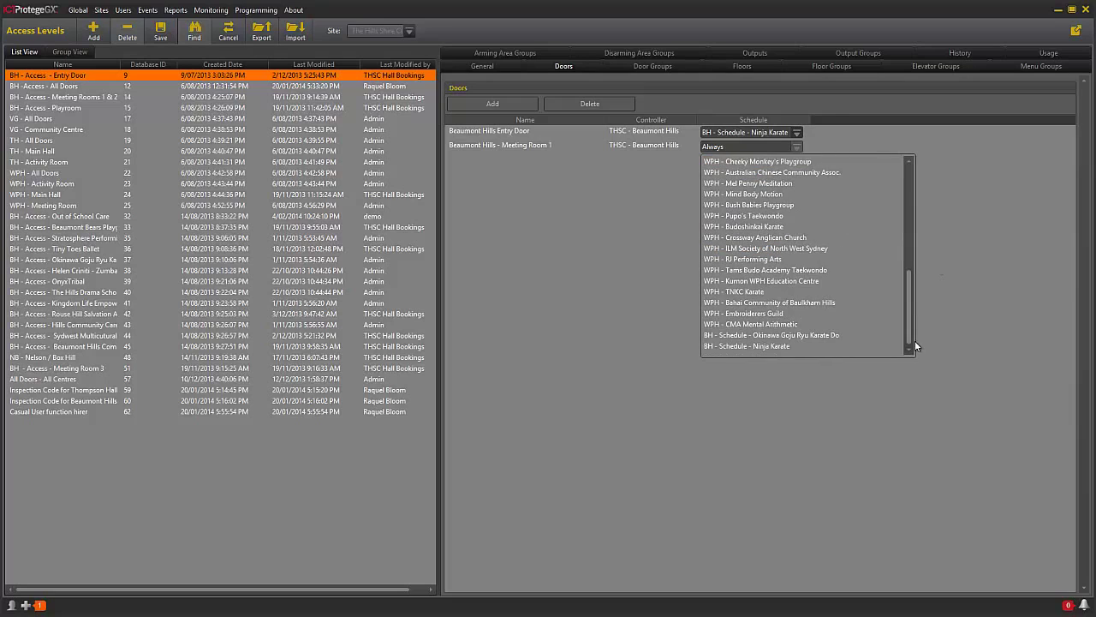
click(742, 346)
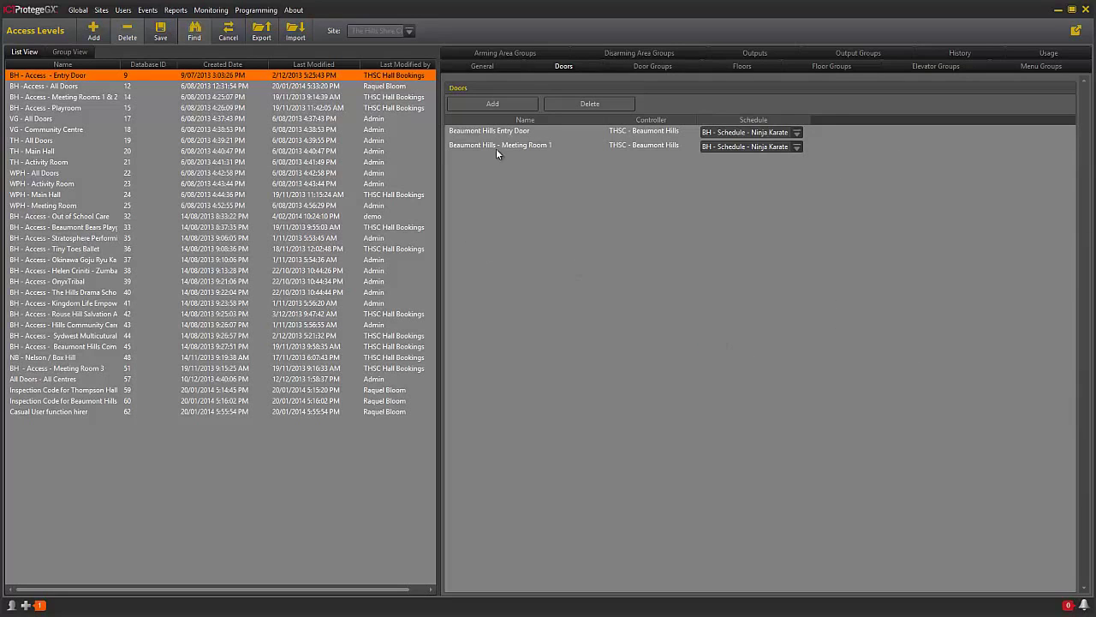
click(158, 32)
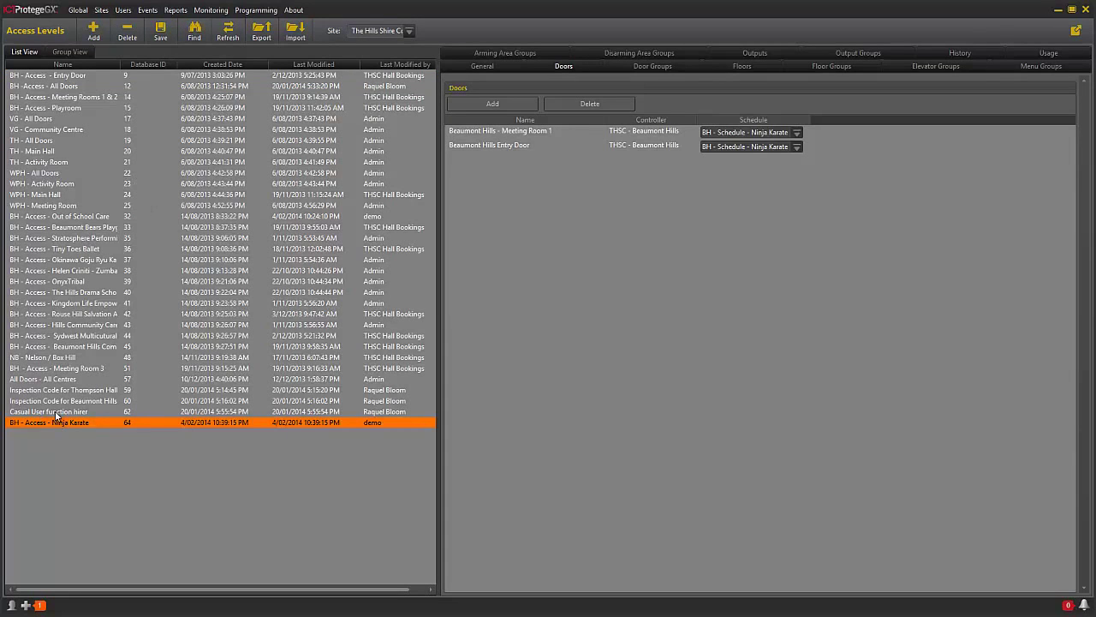
- In Users > Users, add a new user with first name 'BH - Ninja Karate'
click(123, 12)
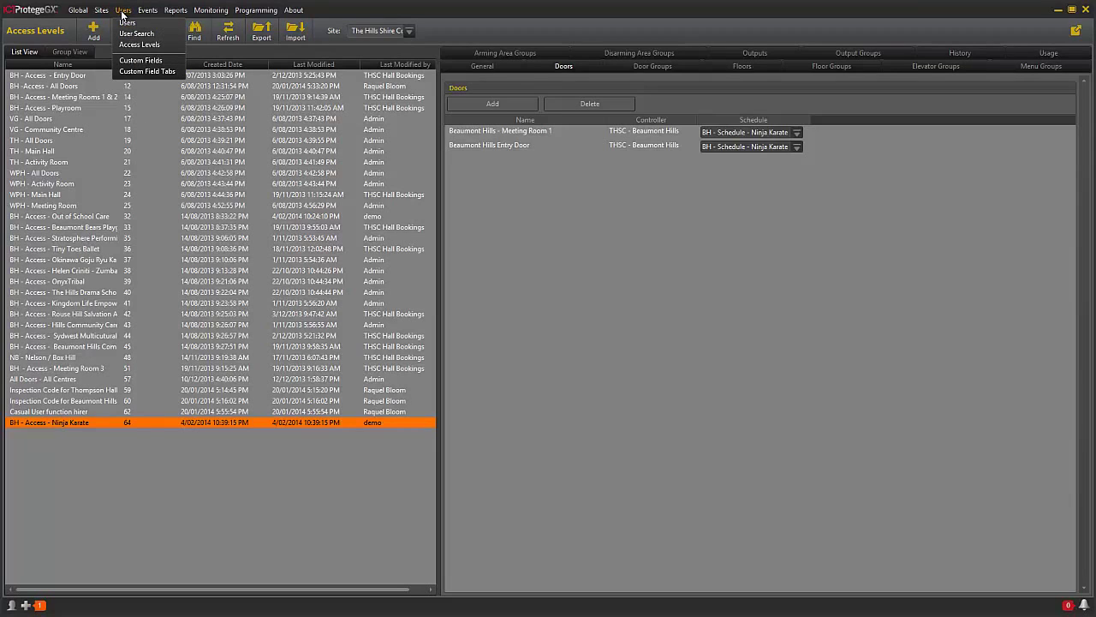
click(125, 25)
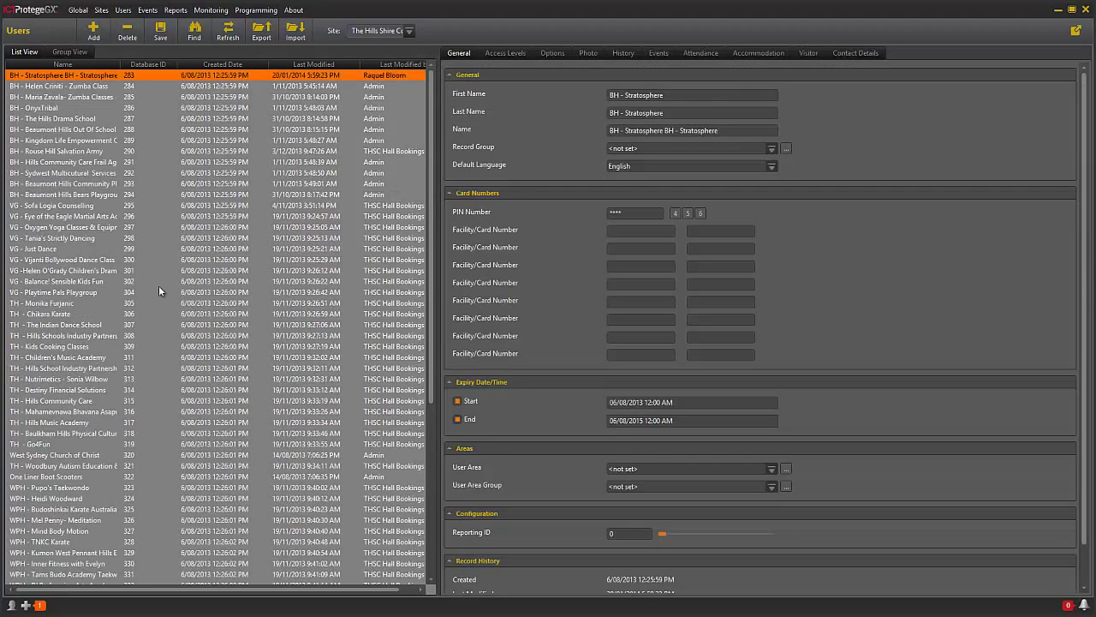
click(97, 31)
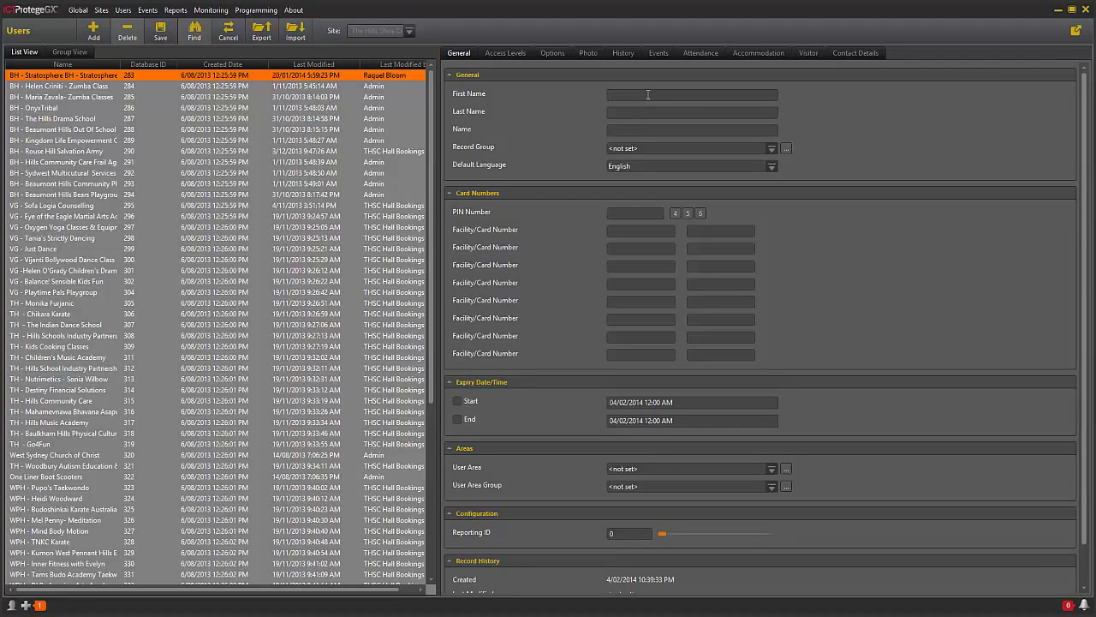
text(Bh)
text(H)
text( - )
text(Ninja)
text( Kar)
text(ate)
- Assign the BH - Access - Ninja Karate access level to the new user
click(504, 53)
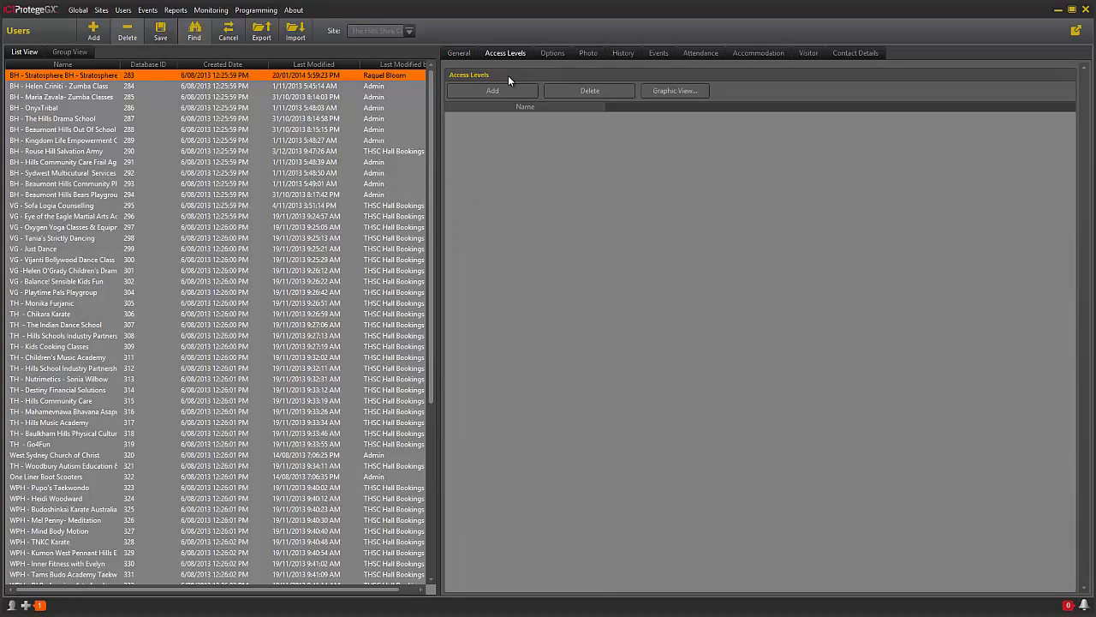
click(504, 89)
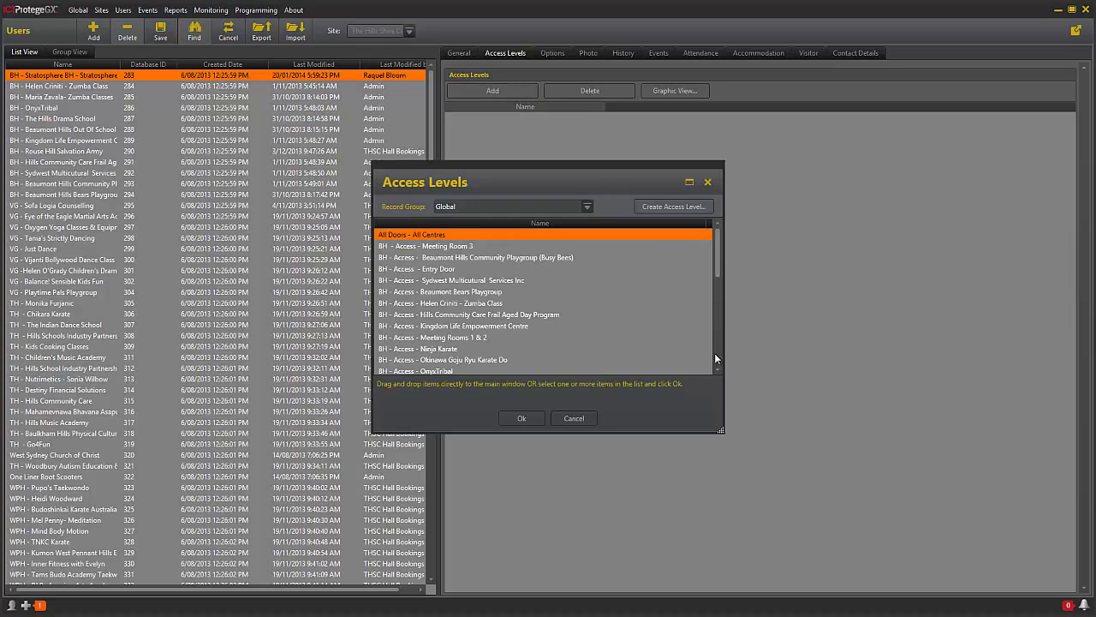
mouse_move(716, 269)
mouse_down()
mouse_move(711, 354)
mouse_move(706, 265)
mouse_up()
click(451, 347)
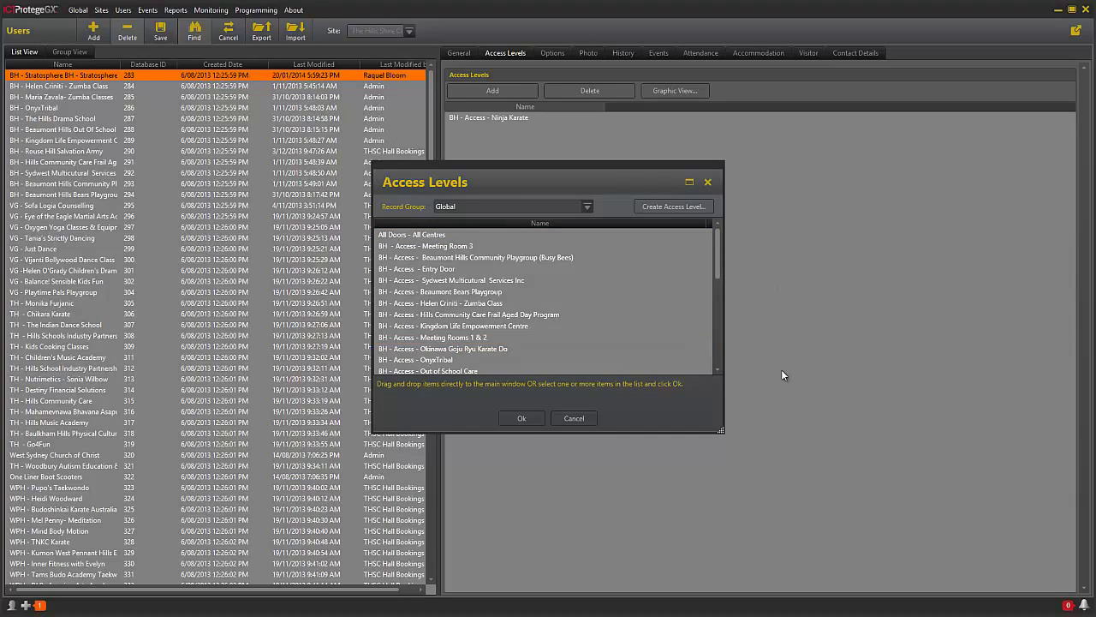
click(522, 418)
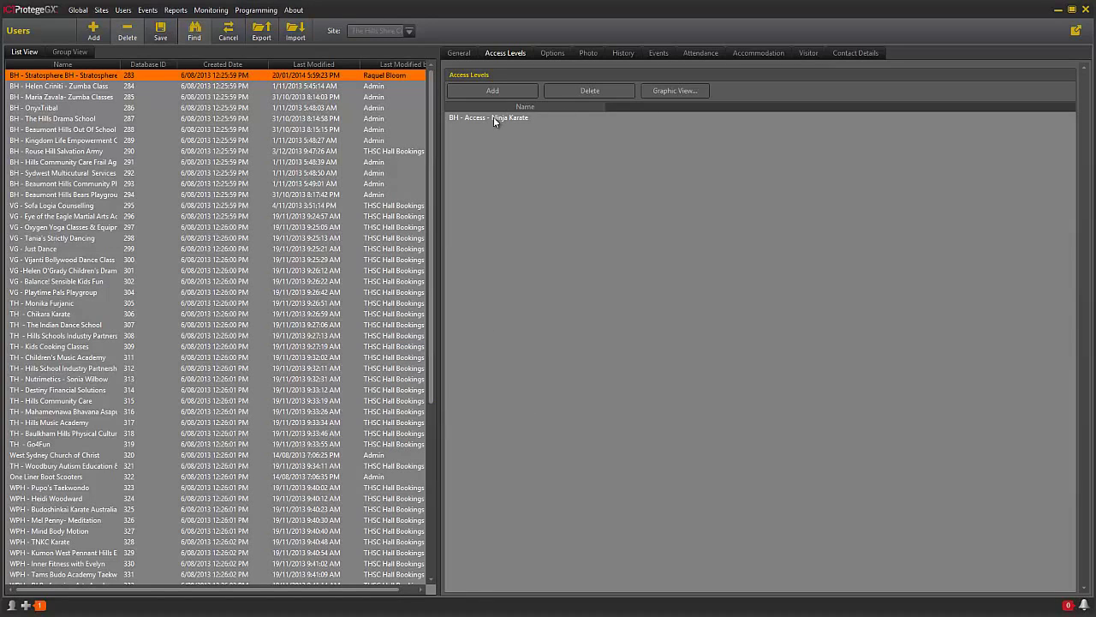
click(679, 90)
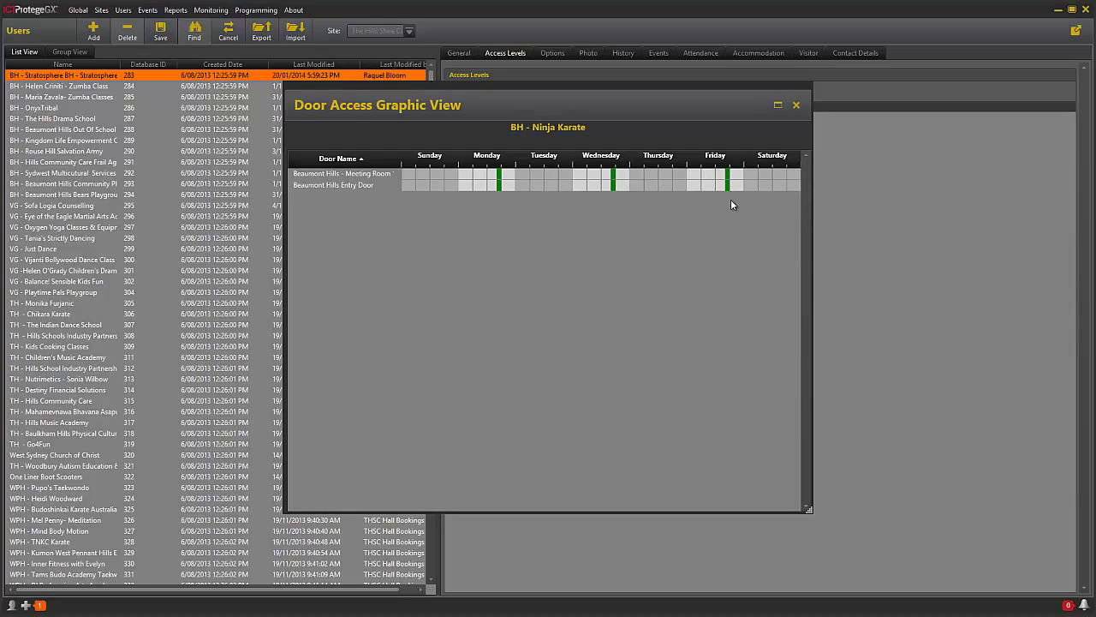
click(797, 105)
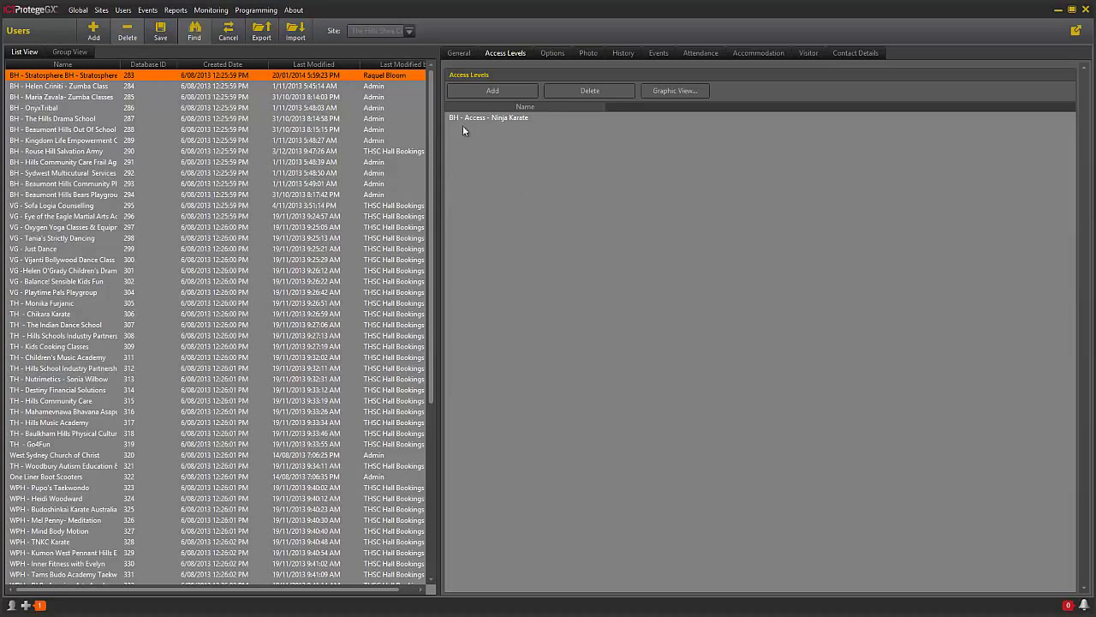
click(454, 52)
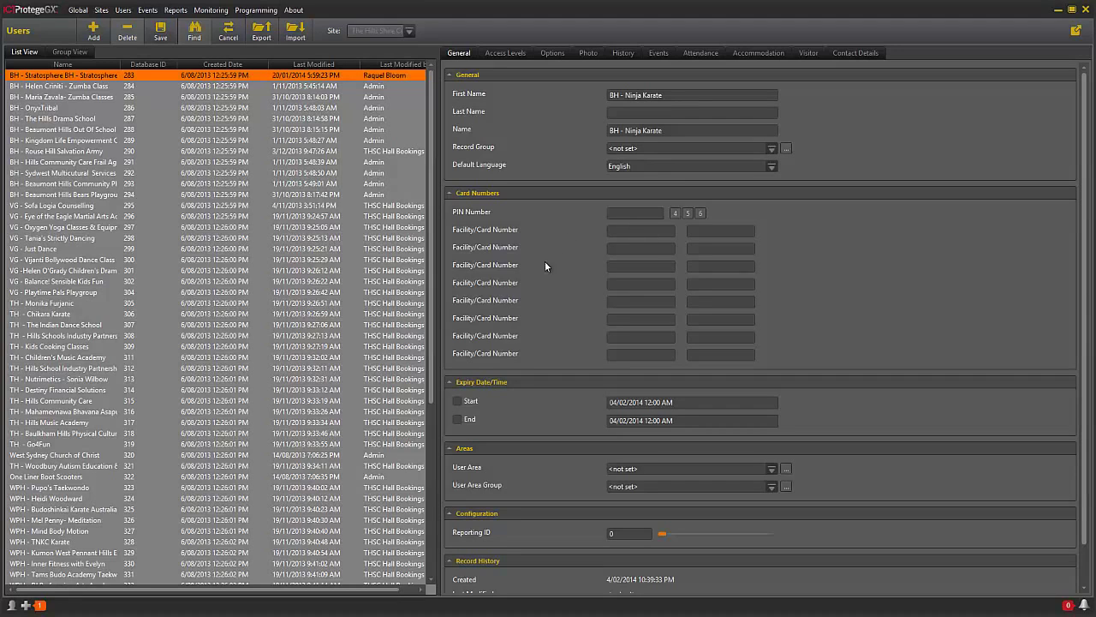
click(632, 217)
drag(636, 213, 564, 221)
key(BackSpace)
- Try random 4-, 5- and 6-digit PIN generation, finally keeping a four-digit PIN
click(676, 213)
drag(633, 212, 586, 218)
click(686, 214)
drag(638, 212, 591, 228)
click(699, 214)
drag(643, 215, 550, 223)
click(699, 213)
click(640, 214)
click(584, 233)
click(674, 214)
- Switch to Sites > Schedules and save the pending user changes
click(102, 10)
click(110, 22)
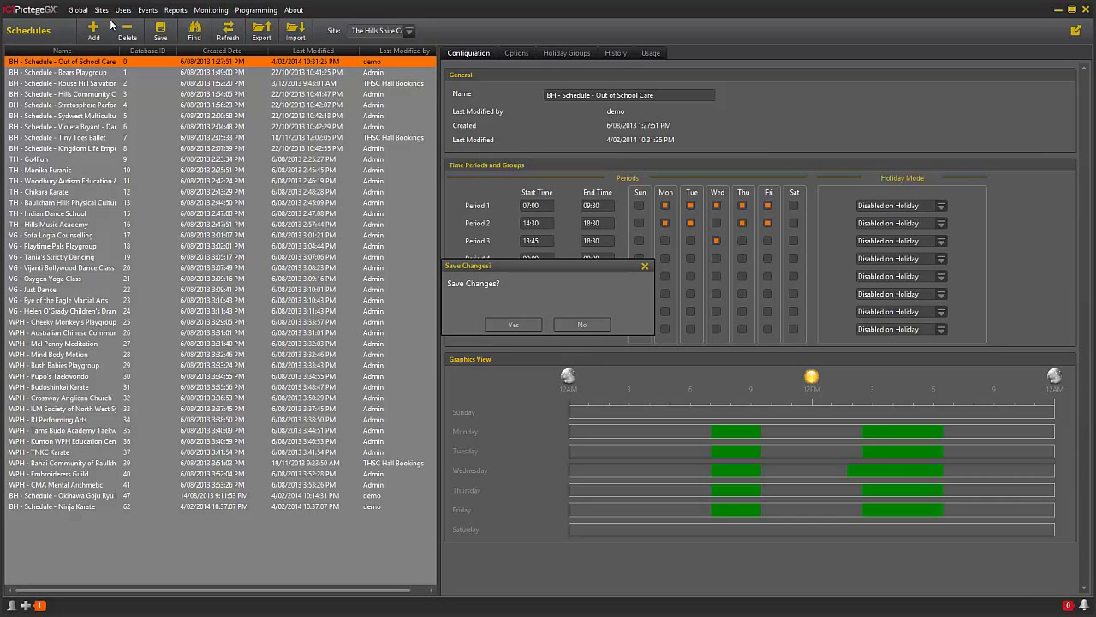
click(529, 325)
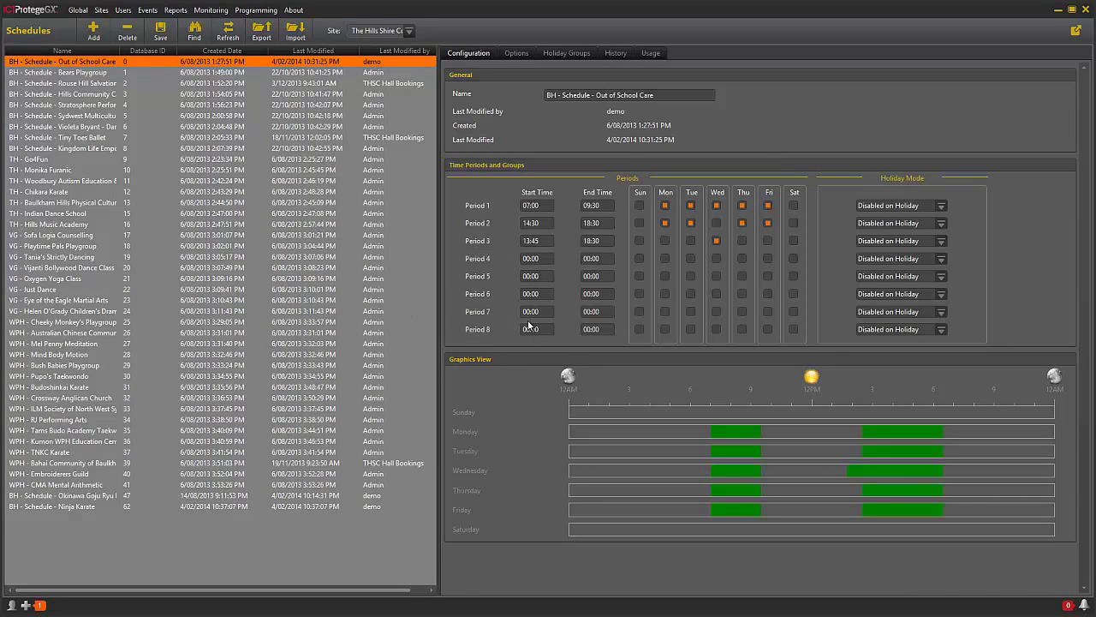
- Open the Access Levels list showing BH - Access - Ninja Karate as ID 64
click(124, 12)
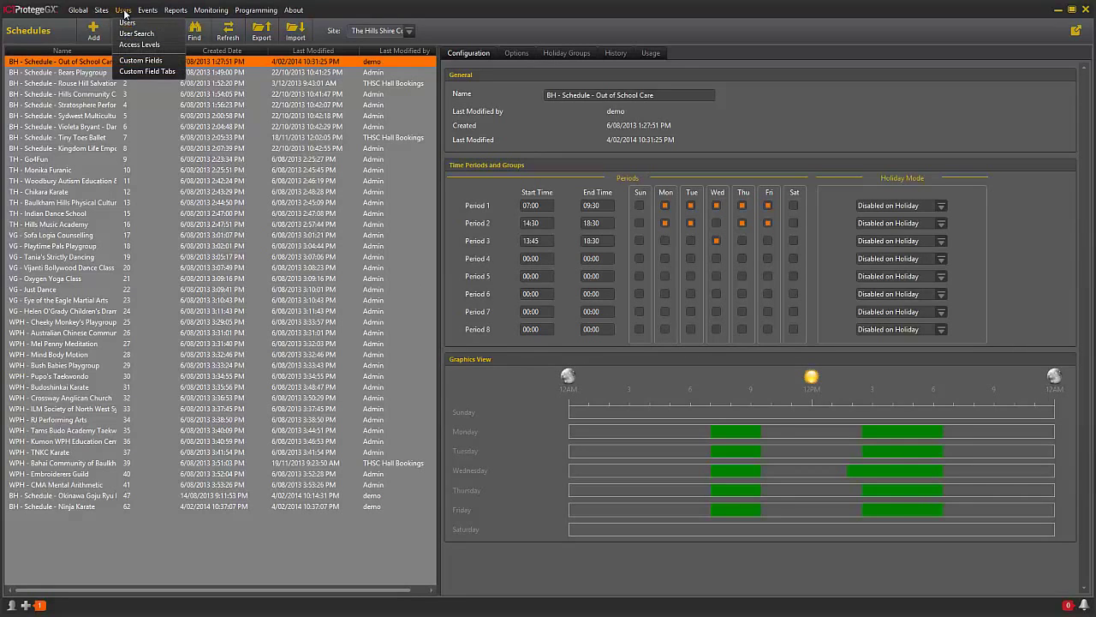
click(131, 53)
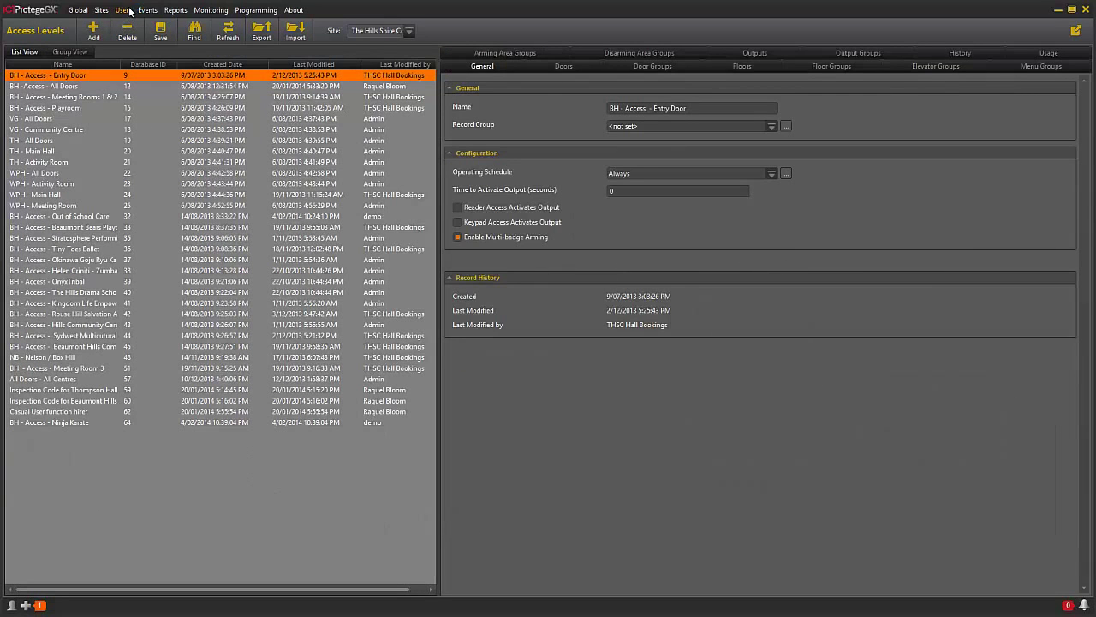
click(130, 10)
click(131, 28)
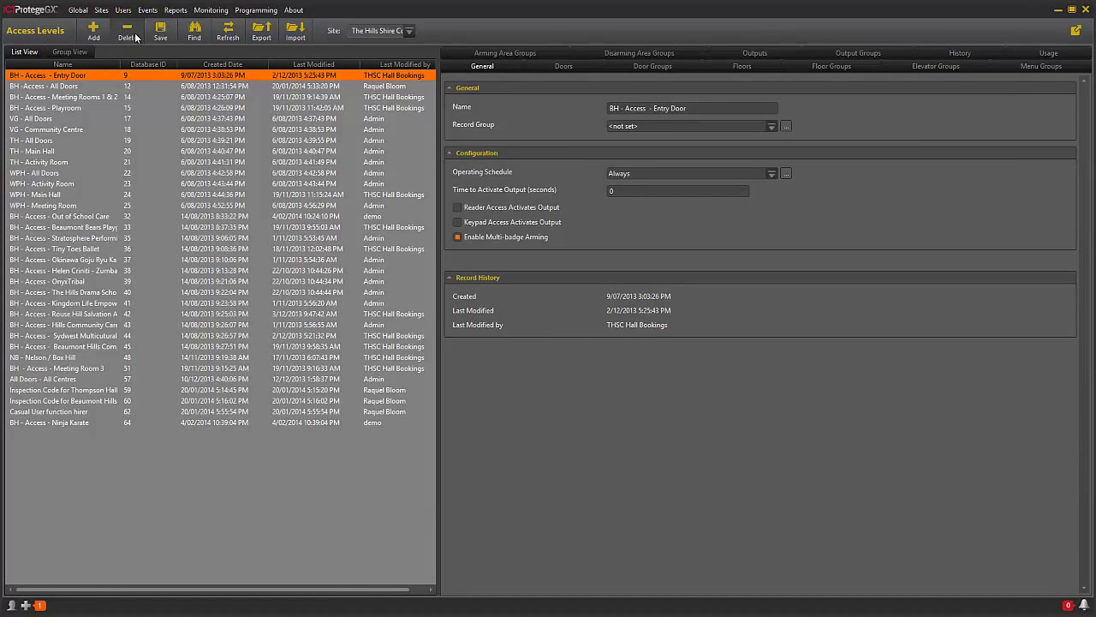